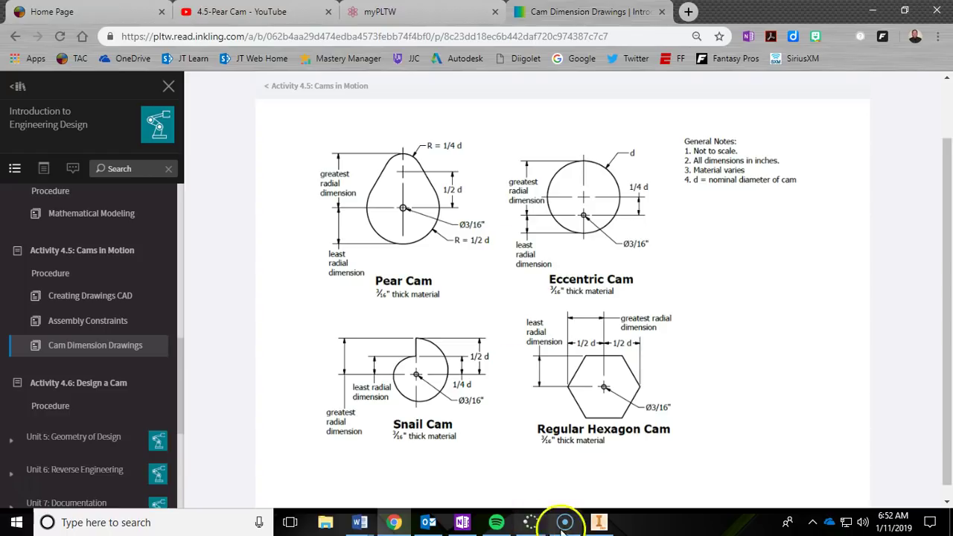
Open the 0_Master Template_IED drawing from U: > dwest > period 1 > Master Template
{"action": "left_click", "coordinate": [598, 521]}
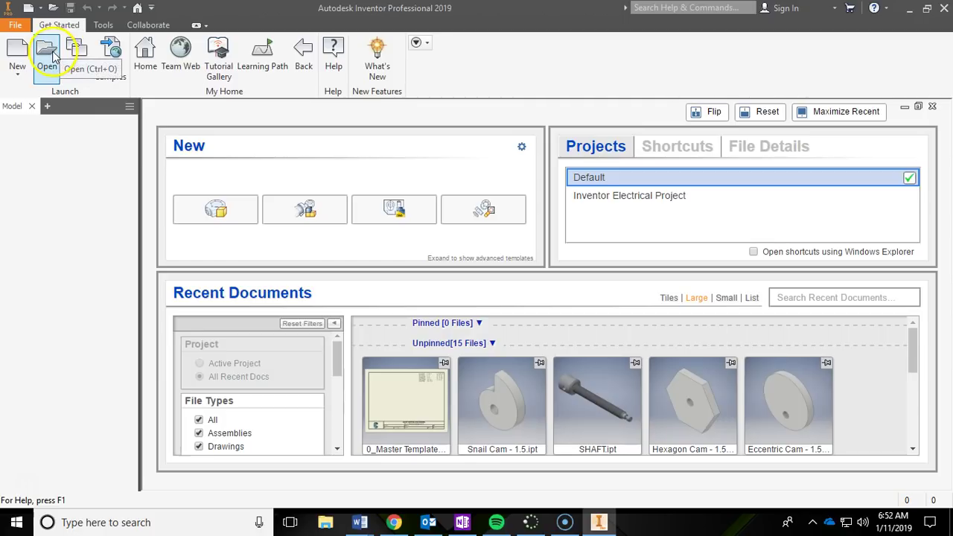
{"action": "left_click", "coordinate": [49, 56]}
{"action": "left_click", "coordinate": [472, 146]}
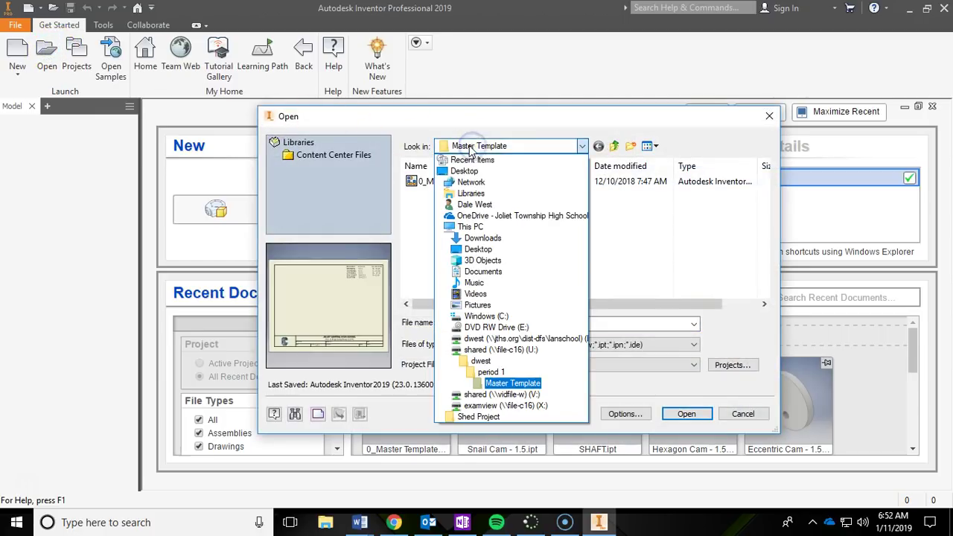
{"action": "left_click", "coordinate": [506, 350]}
{"action": "double_click", "coordinate": [436, 194]}
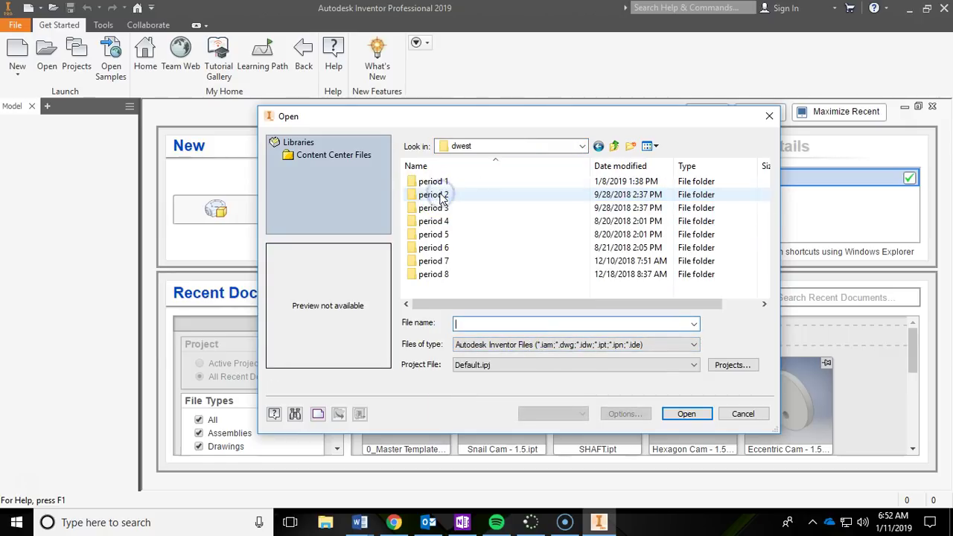
{"action": "left_click", "coordinate": [444, 196]}
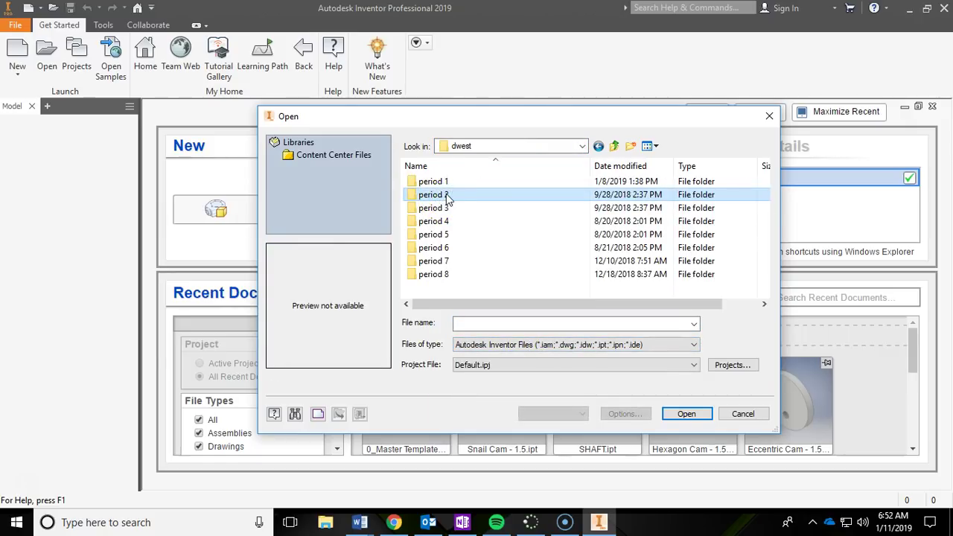
{"action": "double_click", "coordinate": [432, 183]}
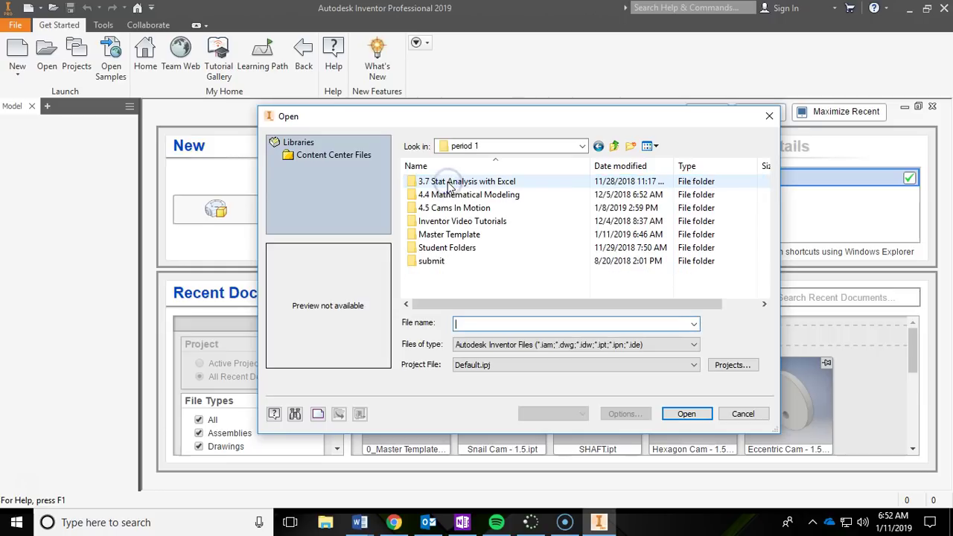
{"action": "double_click", "coordinate": [475, 236]}
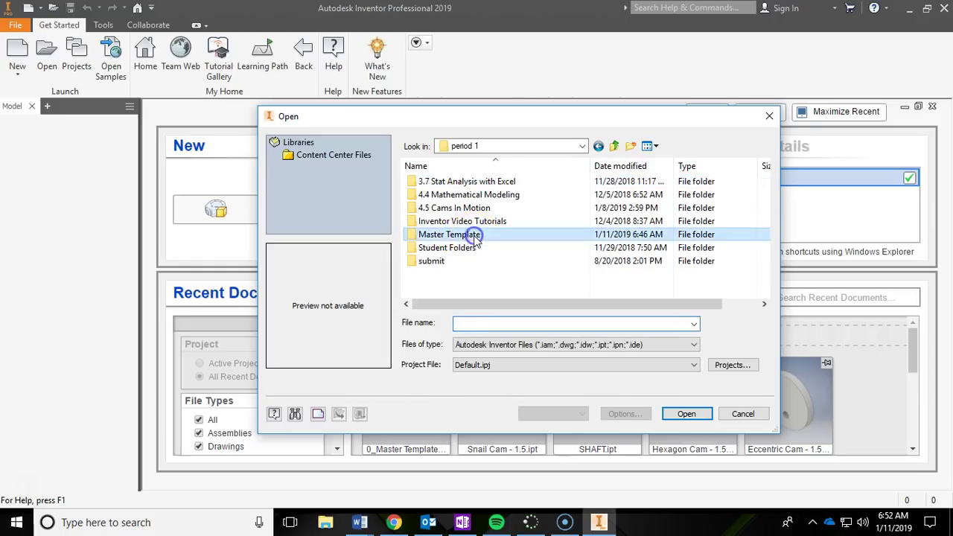
{"action": "left_click", "coordinate": [477, 183]}
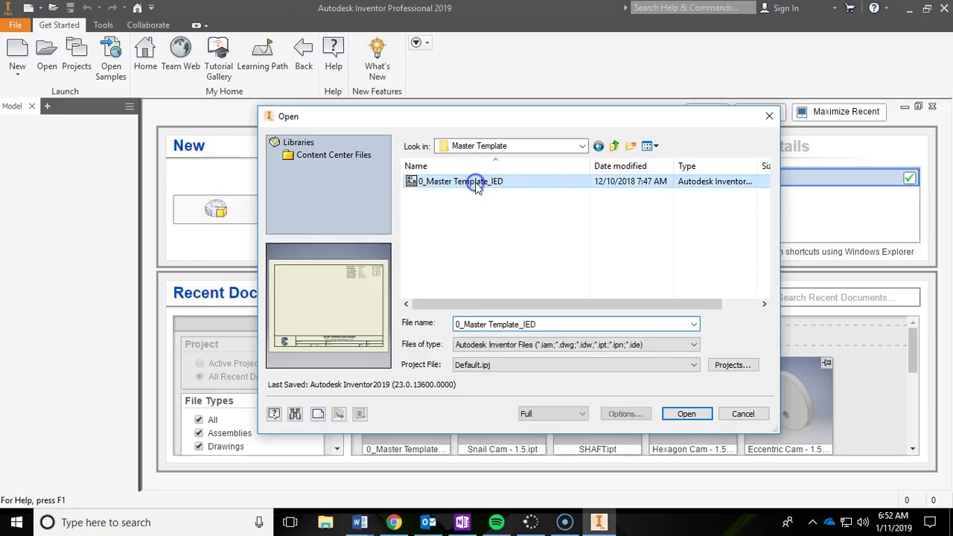
{"action": "left_click", "coordinate": [686, 414]}
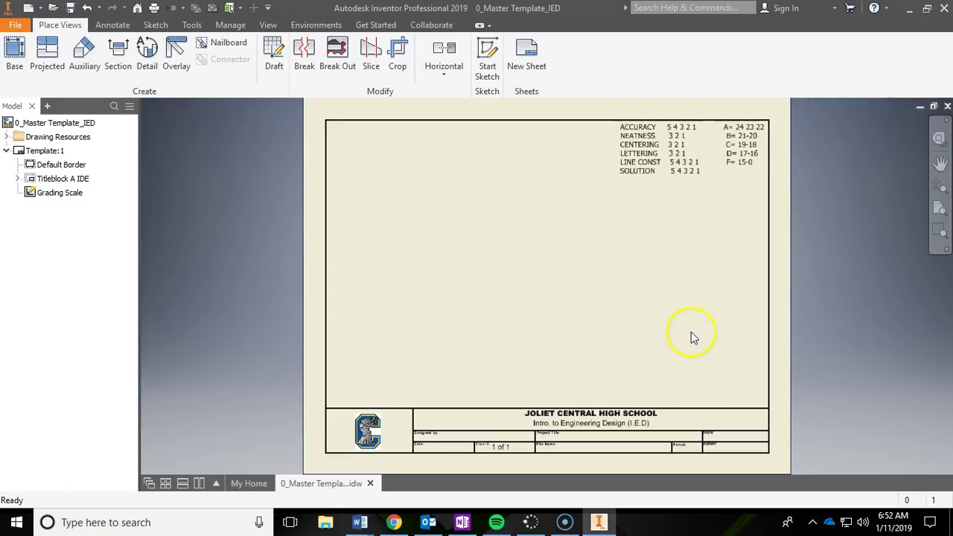
Save the drawing as Pear Cam in period 1 > Student Folders > the student's 4.5 Cam folder
{"action": "left_click", "coordinate": [16, 26]}
{"action": "left_click", "coordinate": [46, 172]}
{"action": "left_click", "coordinate": [495, 146]}
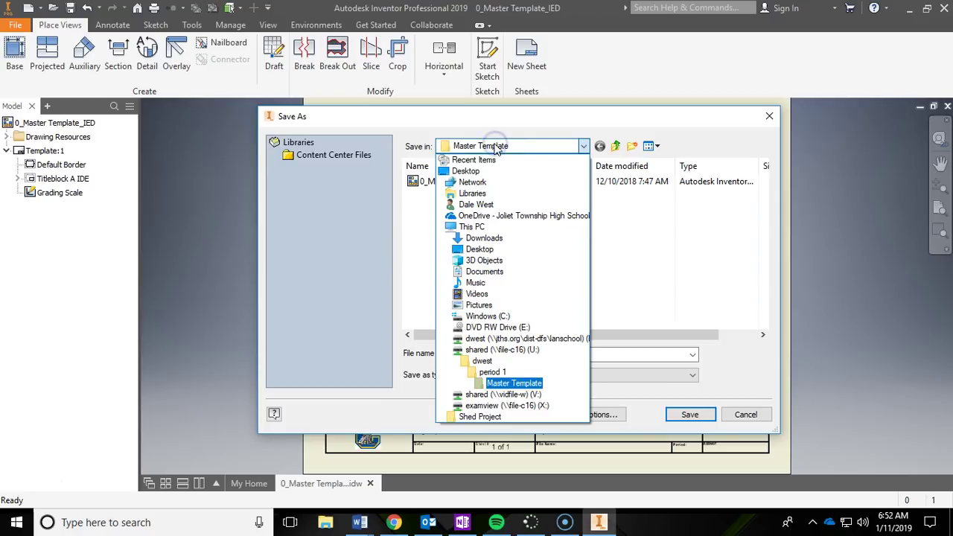
{"action": "left_click", "coordinate": [493, 373]}
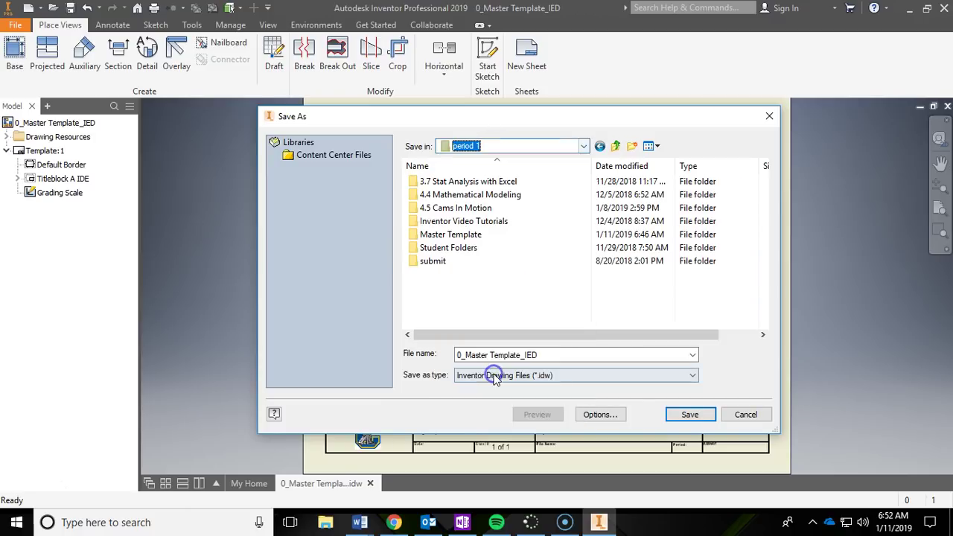
{"action": "double_click", "coordinate": [459, 249]}
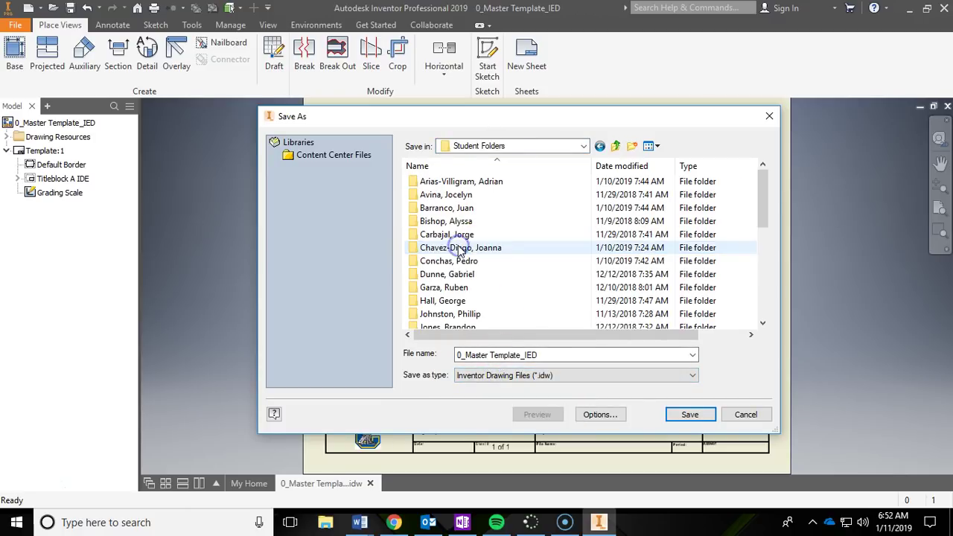
{"action": "double_click", "coordinate": [497, 186]}
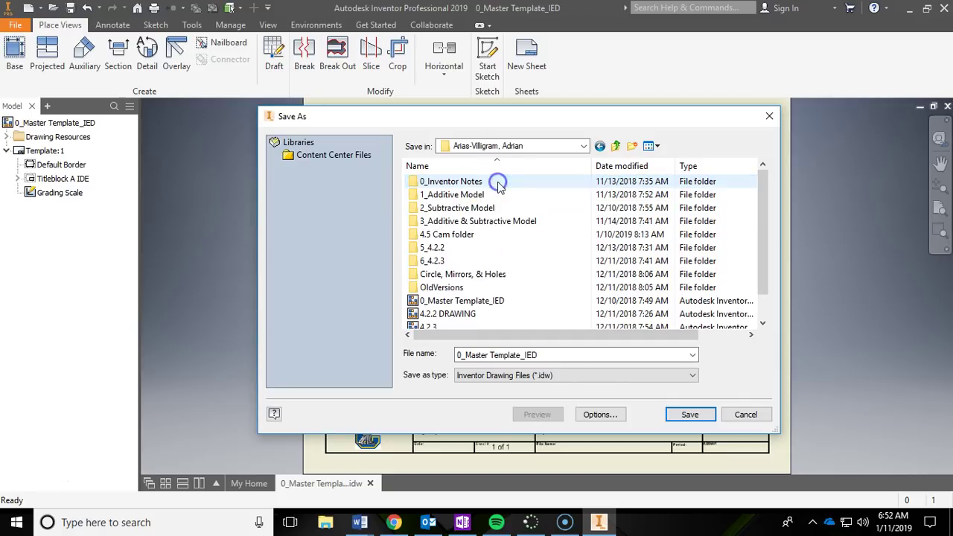
{"action": "double_click", "coordinate": [462, 236]}
{"action": "left_click", "coordinate": [547, 356]}
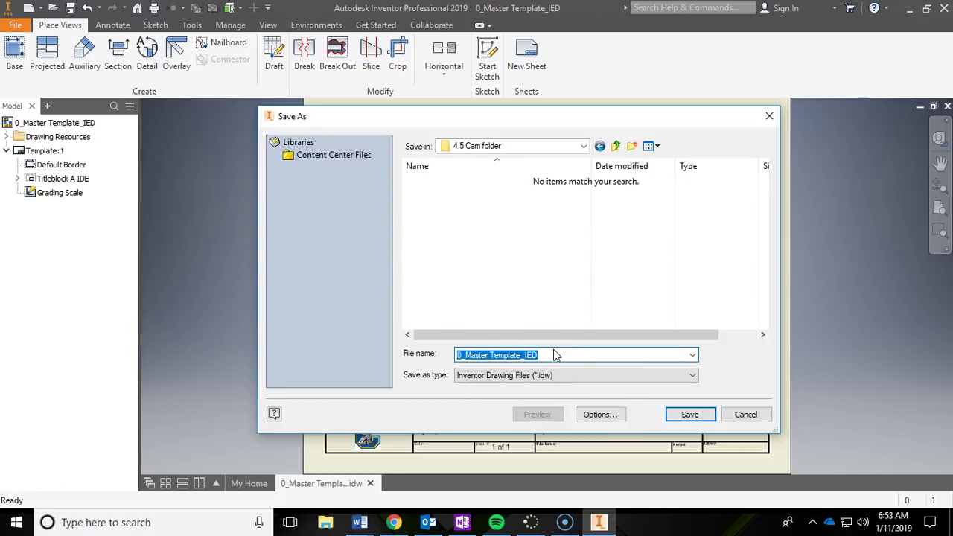
{"action": "type", "text": "Pea"}
{"action": "type", "text": "r Cam"}
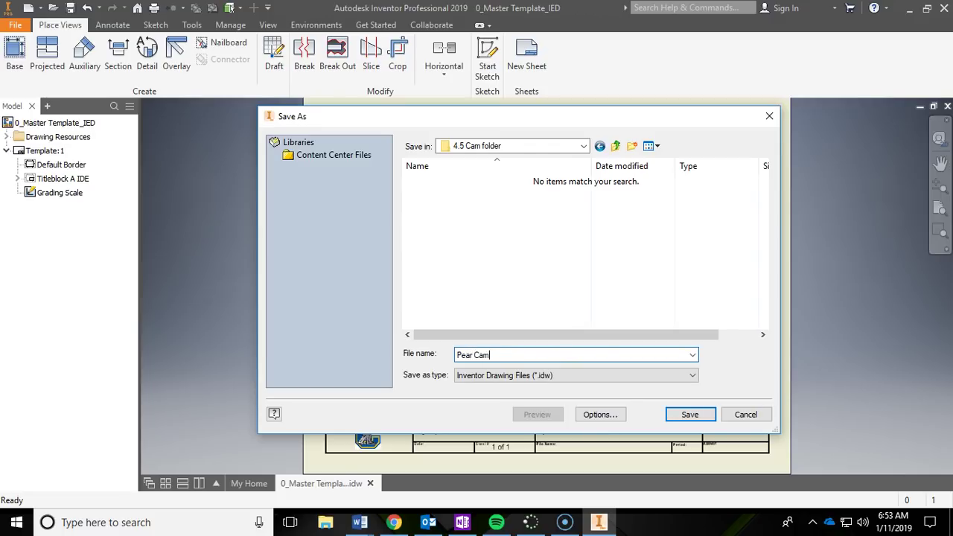
{"action": "left_click", "coordinate": [684, 413]}
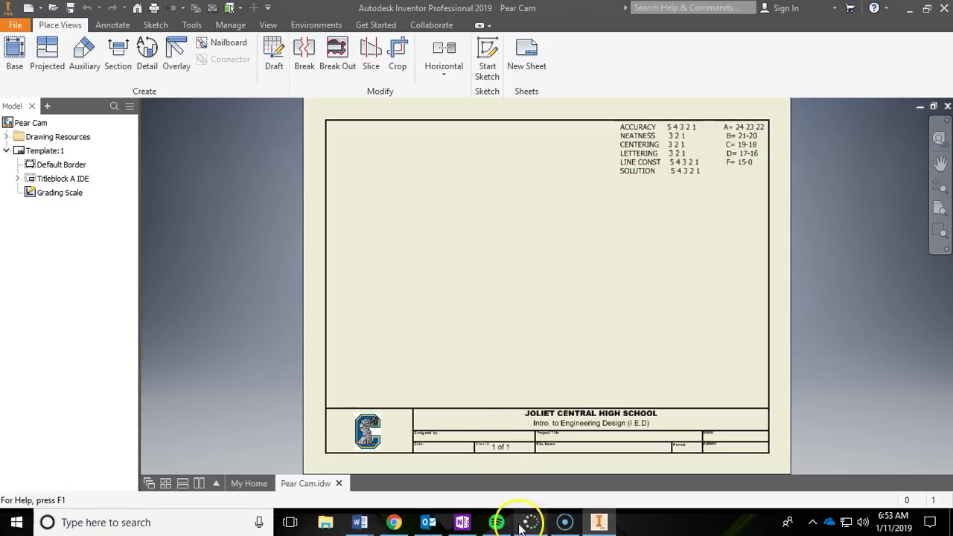
{"action": "left_click", "coordinate": [394, 522]}
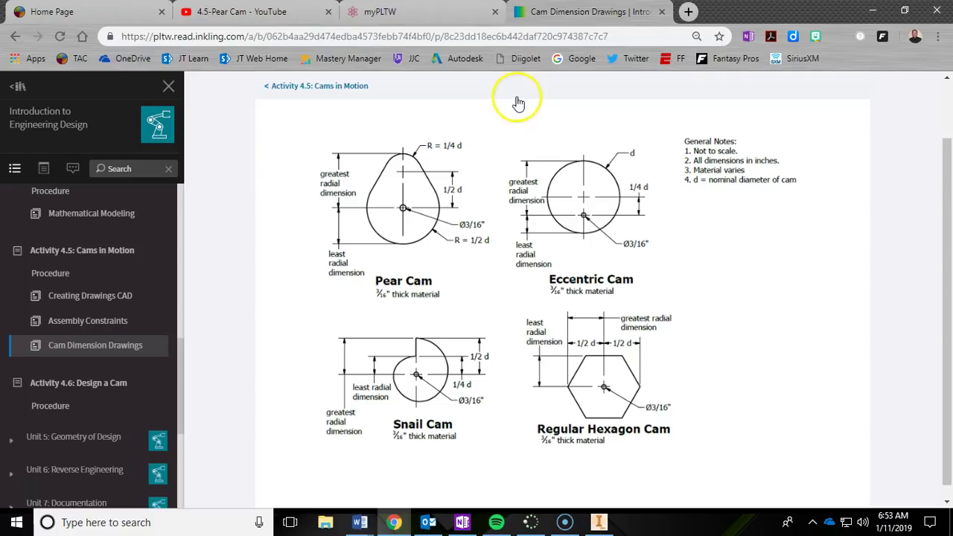
{"action": "left_click", "coordinate": [875, 12]}
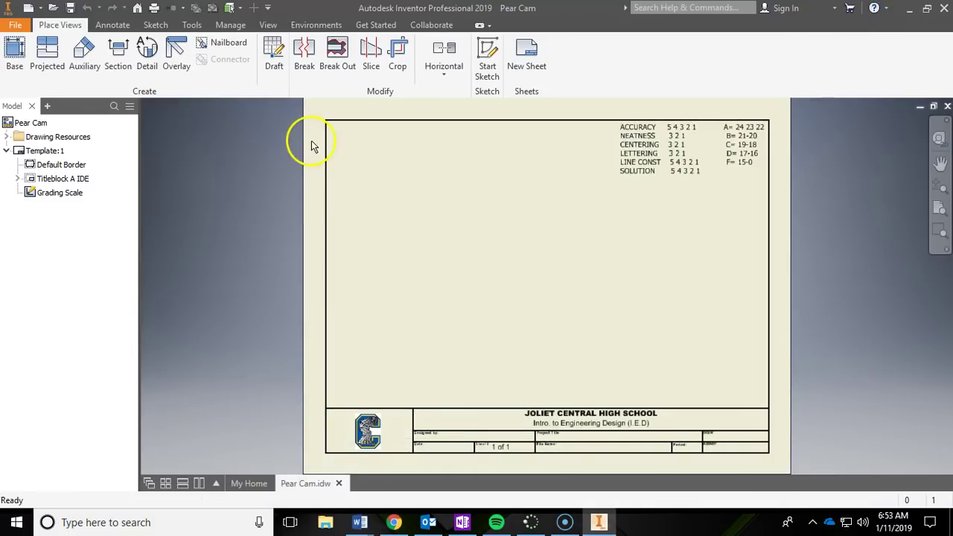
Start a base view and pick the Pear Cam - 1.5 part from the 4.5 Cams in Motion folder
{"action": "left_click", "coordinate": [15, 51]}
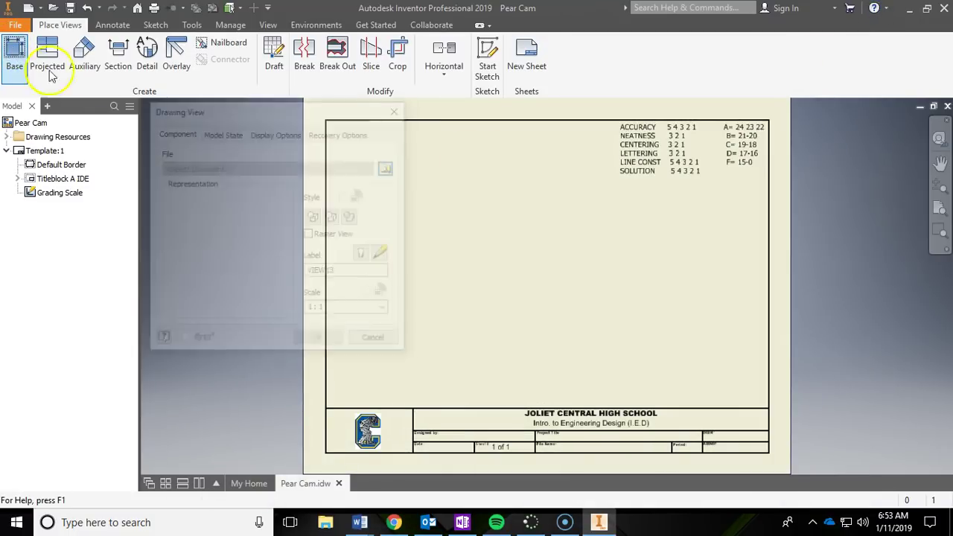
{"action": "left_click", "coordinate": [390, 167]}
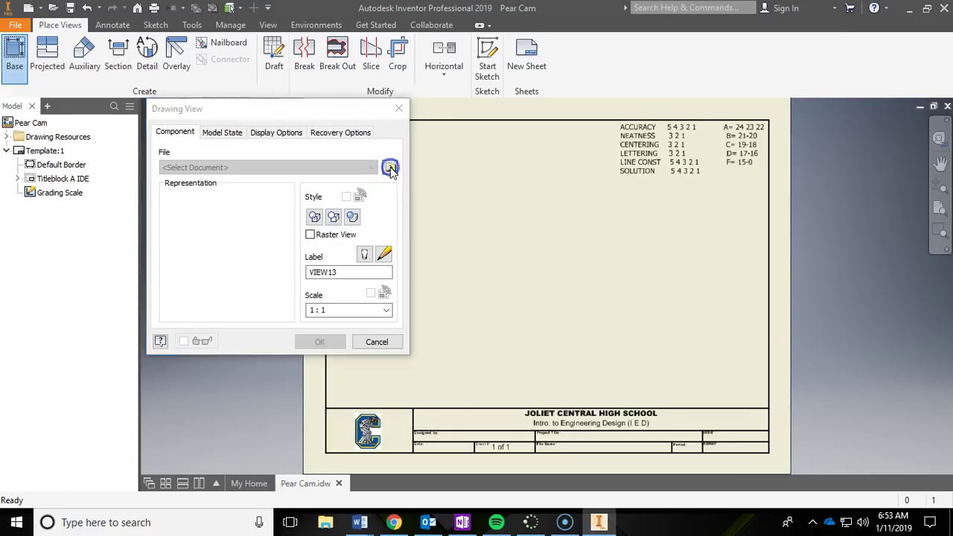
{"action": "left_click", "coordinate": [384, 121]}
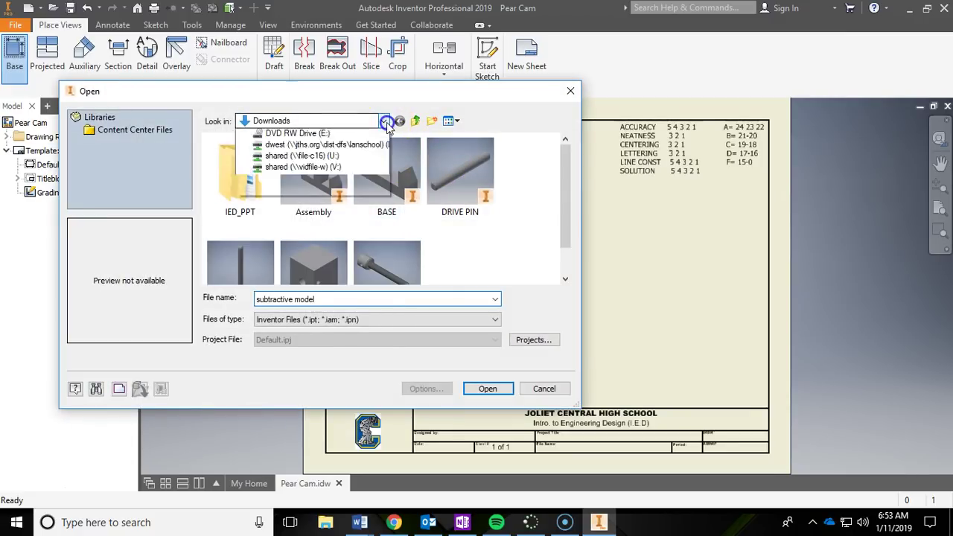
{"action": "left_click", "coordinate": [370, 191]}
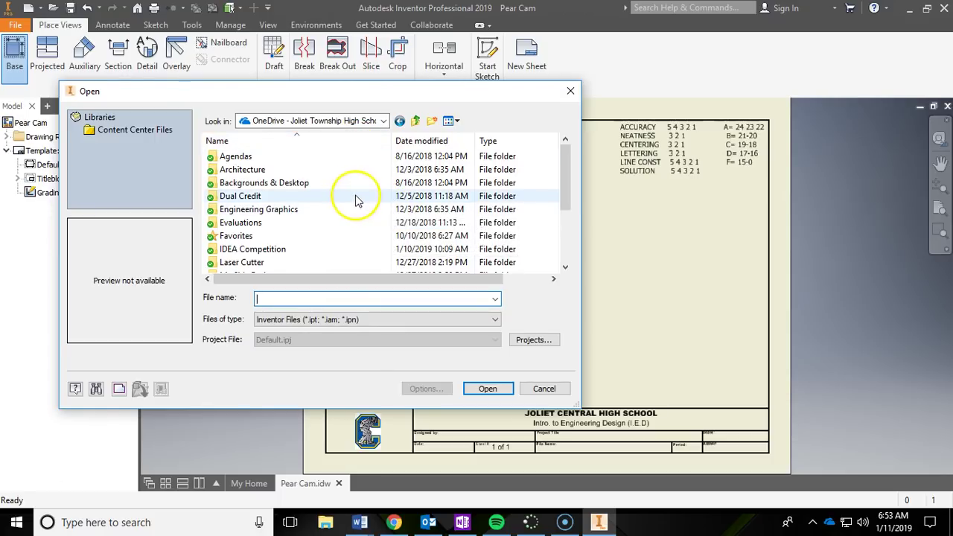
{"action": "scroll", "coordinate": [357, 205], "scroll_direction": "down", "scroll_amount": 1}
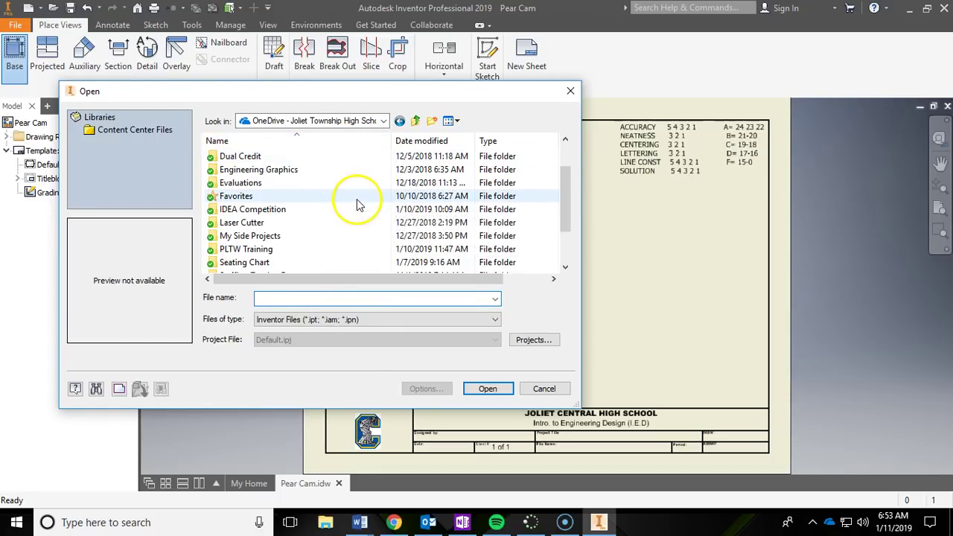
{"action": "scroll", "coordinate": [330, 255], "scroll_direction": "down", "scroll_amount": 1}
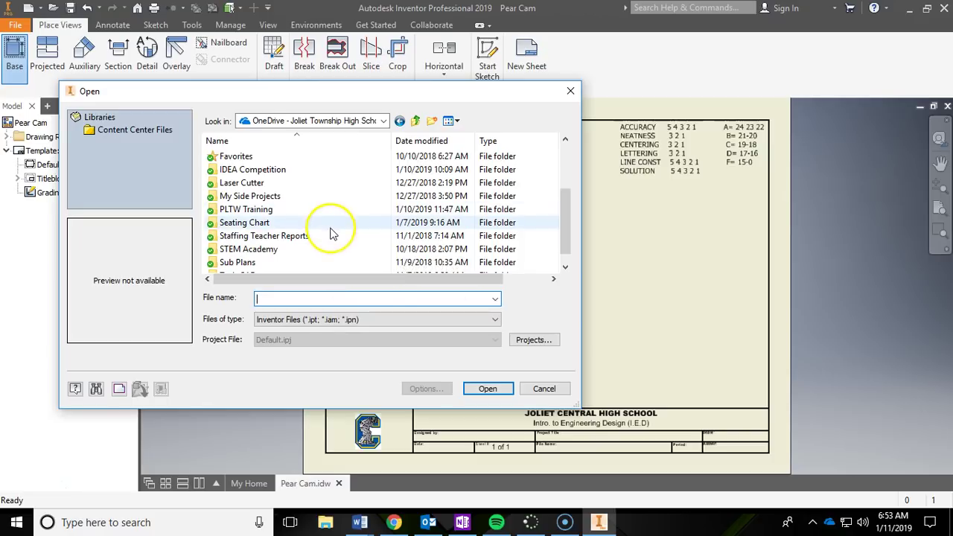
{"action": "scroll", "coordinate": [330, 224], "scroll_direction": "up", "scroll_amount": 2}
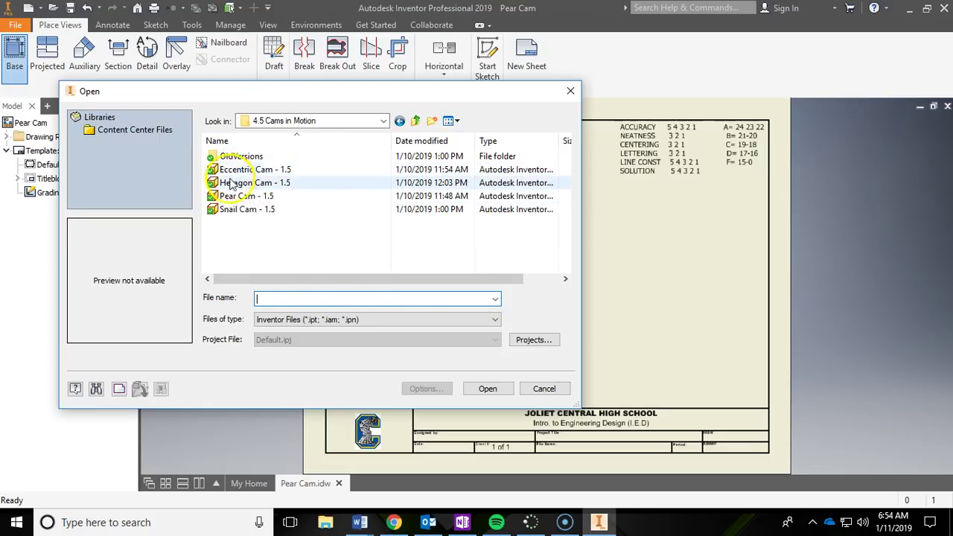
{"action": "left_click", "coordinate": [216, 196]}
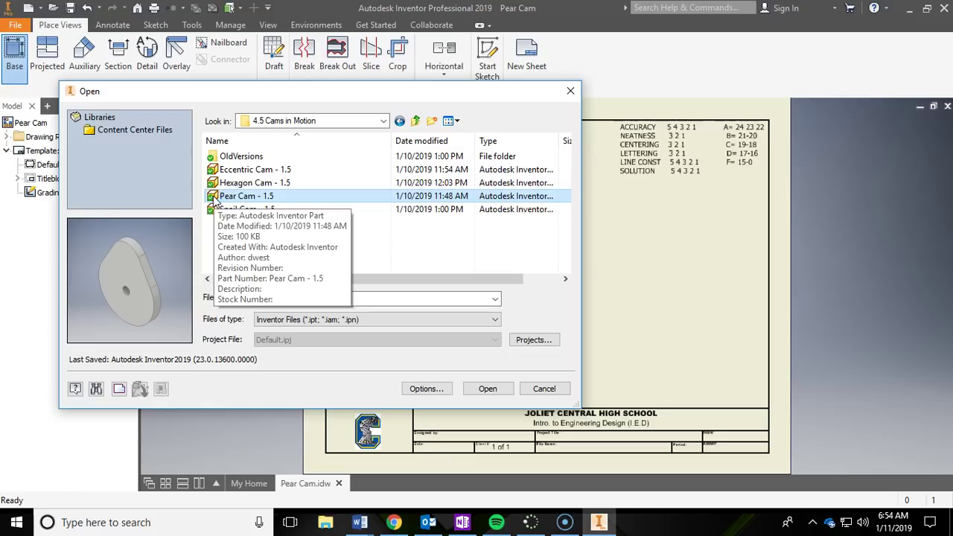
{"action": "left_click", "coordinate": [485, 388]}
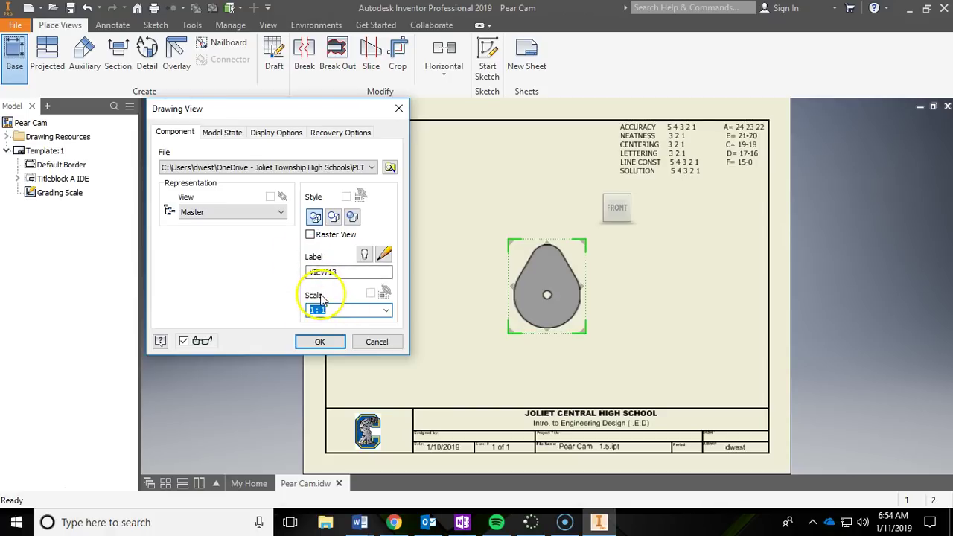
Place the Pear Cam front view at 2:1 with a projected side view and shaded isometric view
{"action": "left_click_drag", "start_coordinate": [556, 283], "coordinate": [622, 281]}
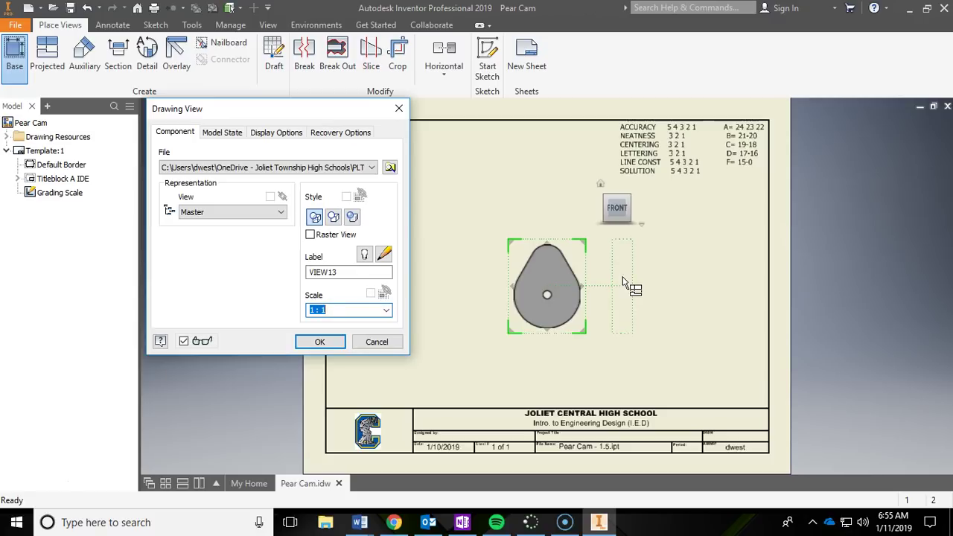
{"action": "left_click", "coordinate": [385, 310]}
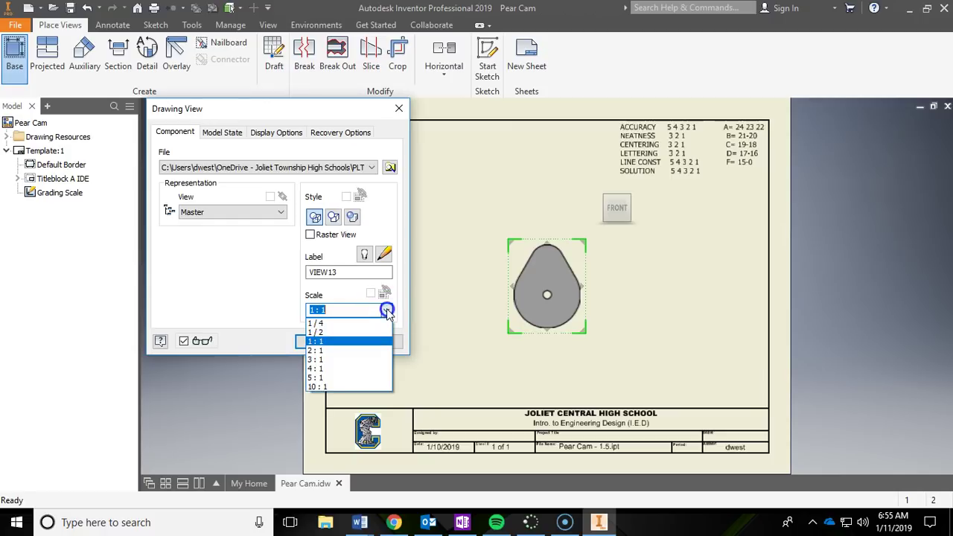
{"action": "left_click", "coordinate": [375, 350]}
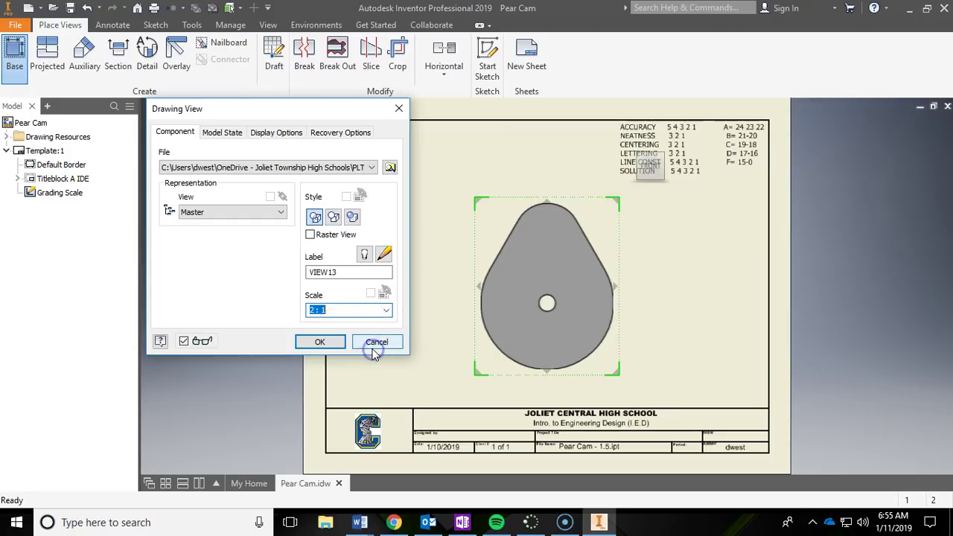
{"action": "left_click", "coordinate": [674, 286]}
{"action": "left_click", "coordinate": [620, 309]}
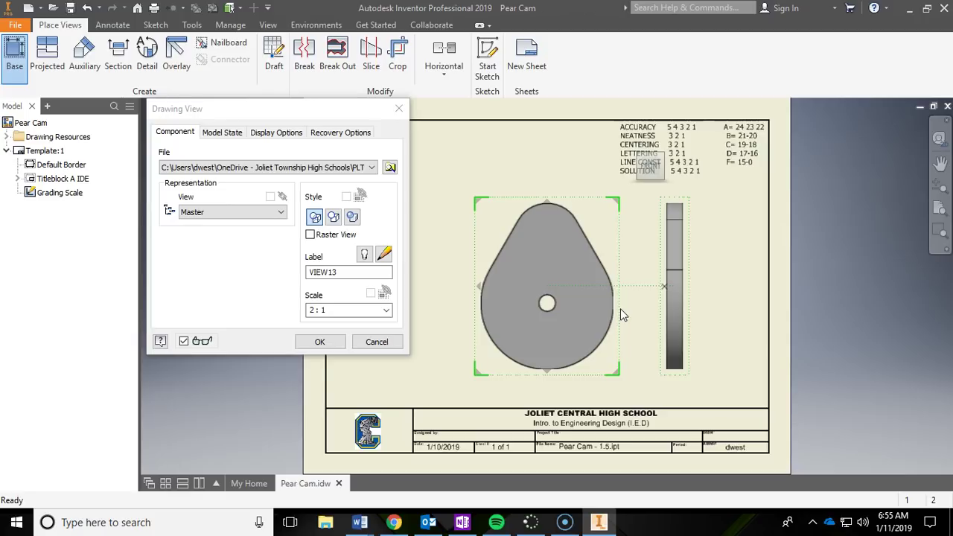
{"action": "left_click", "coordinate": [742, 129]}
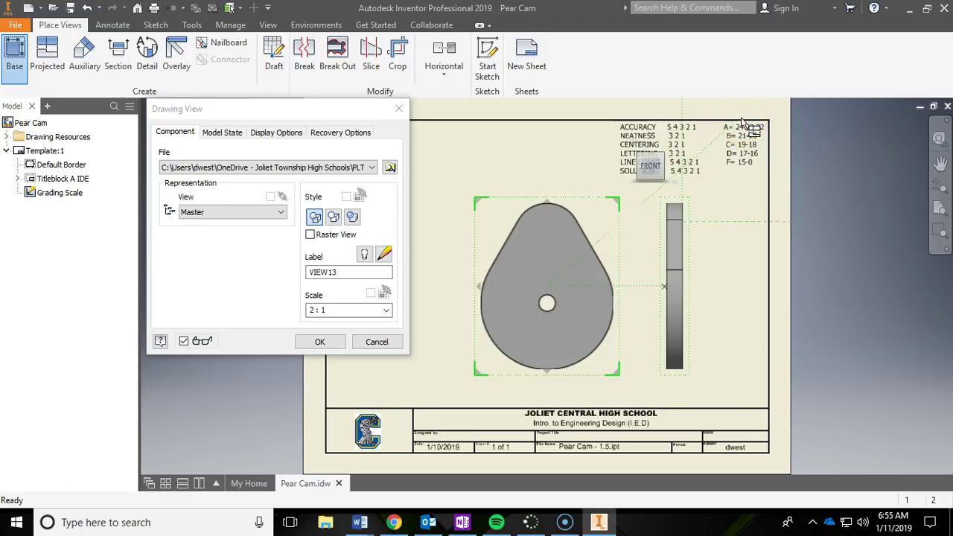
{"action": "left_click", "coordinate": [743, 123]}
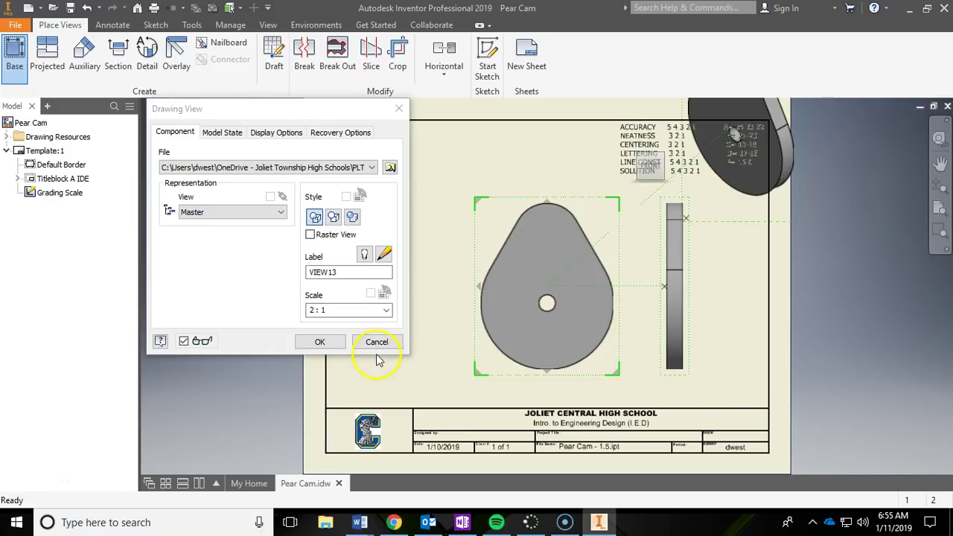
{"action": "left_click", "coordinate": [316, 342]}
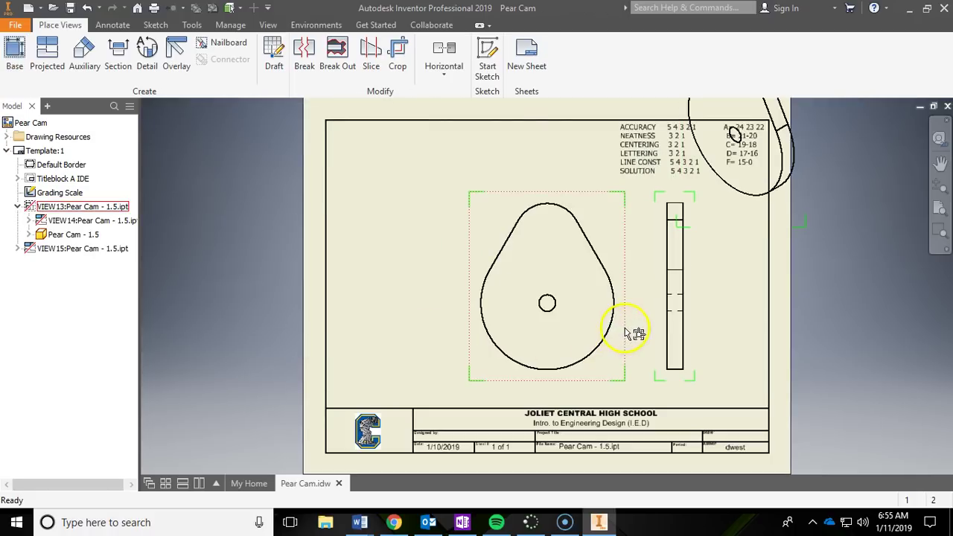
Move the front, side and isometric views to space them across the sheet
{"action": "left_click", "coordinate": [549, 314]}
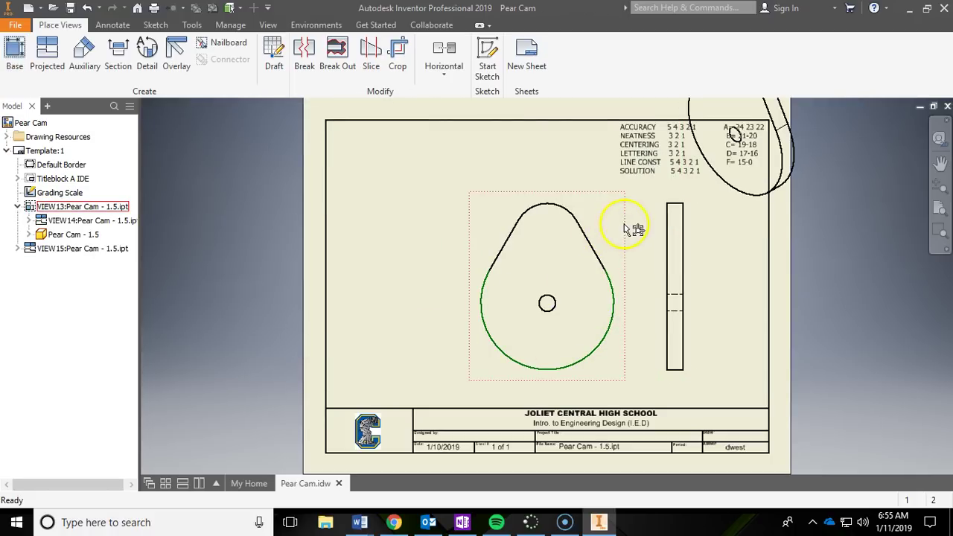
{"action": "key", "text": "p"}
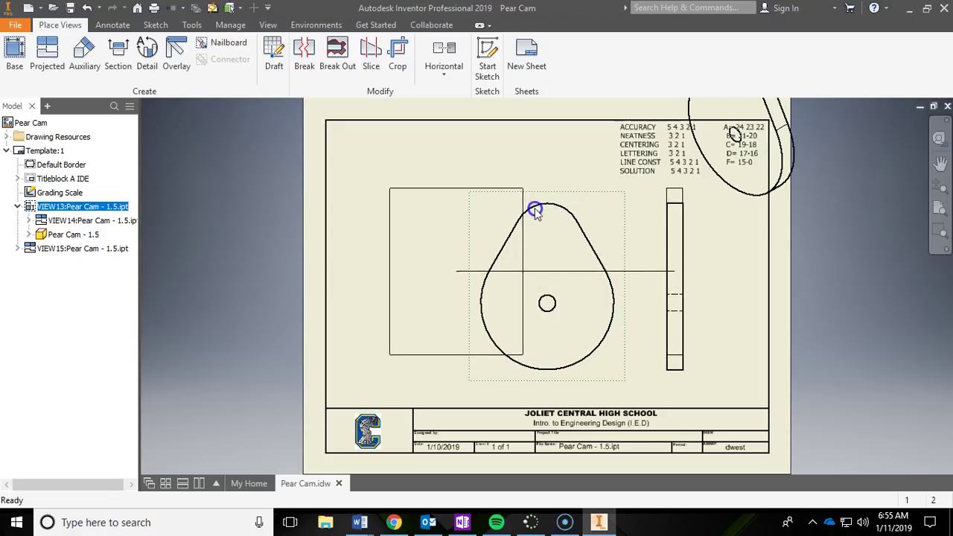
{"action": "left_click_drag", "start_coordinate": [518, 214], "coordinate": [519, 216]}
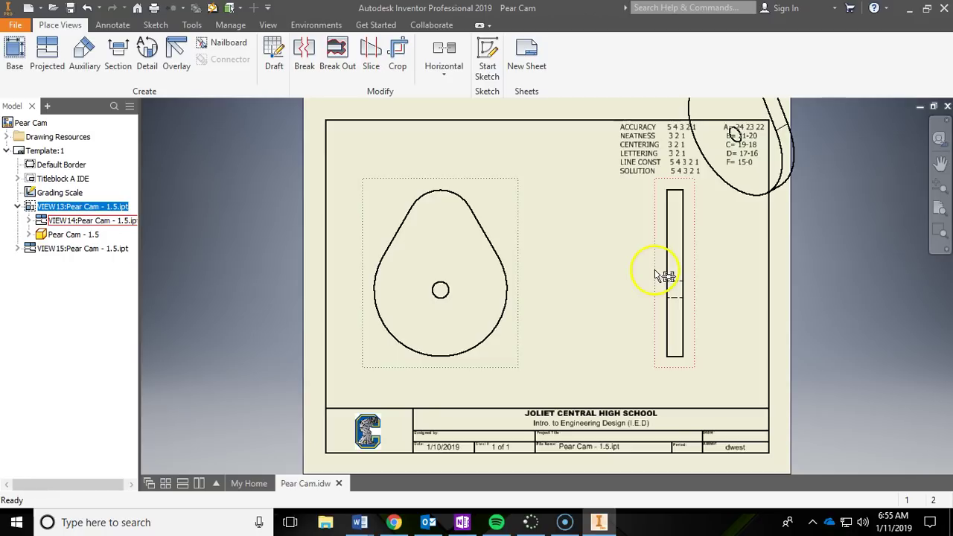
{"action": "left_click_drag", "start_coordinate": [655, 276], "coordinate": [549, 272]}
{"action": "left_click_drag", "start_coordinate": [734, 206], "coordinate": [693, 353]}
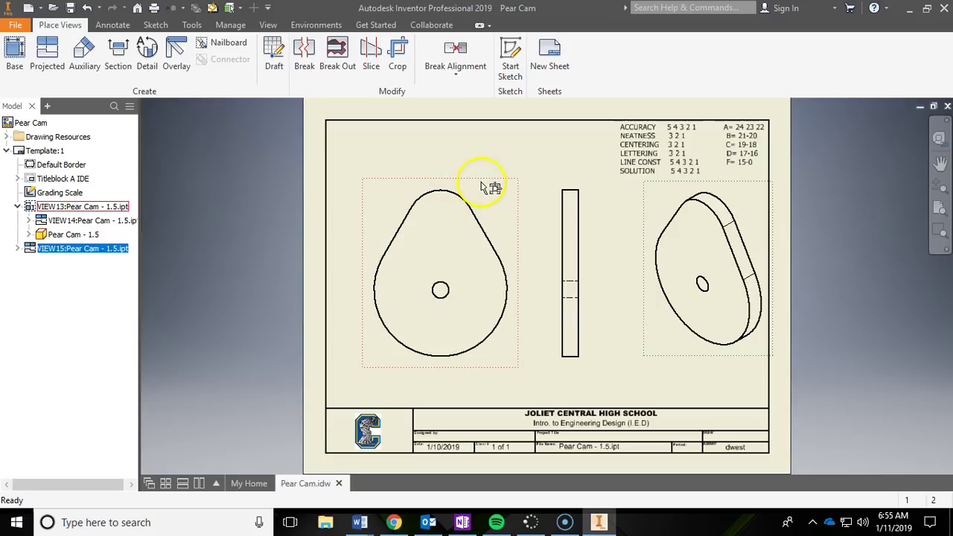
{"action": "left_click", "coordinate": [507, 189]}
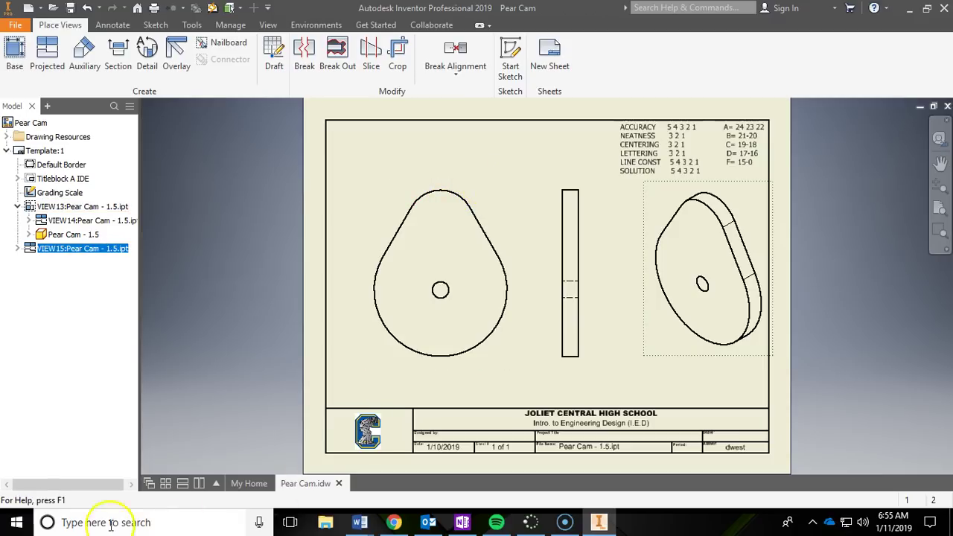
{"action": "left_click", "coordinate": [112, 25]}
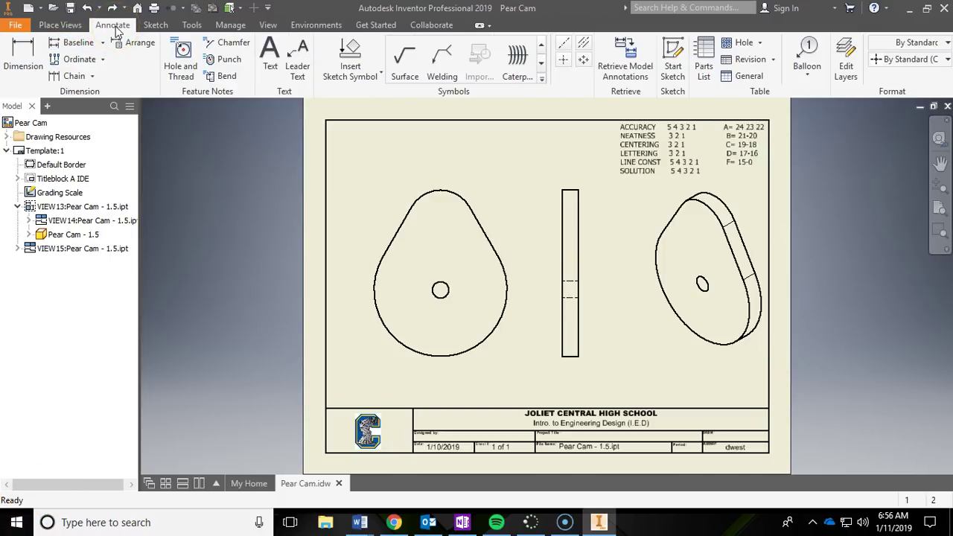
Add center marks to the cam's large bottom arc and small top arc
{"action": "left_click", "coordinate": [562, 60]}
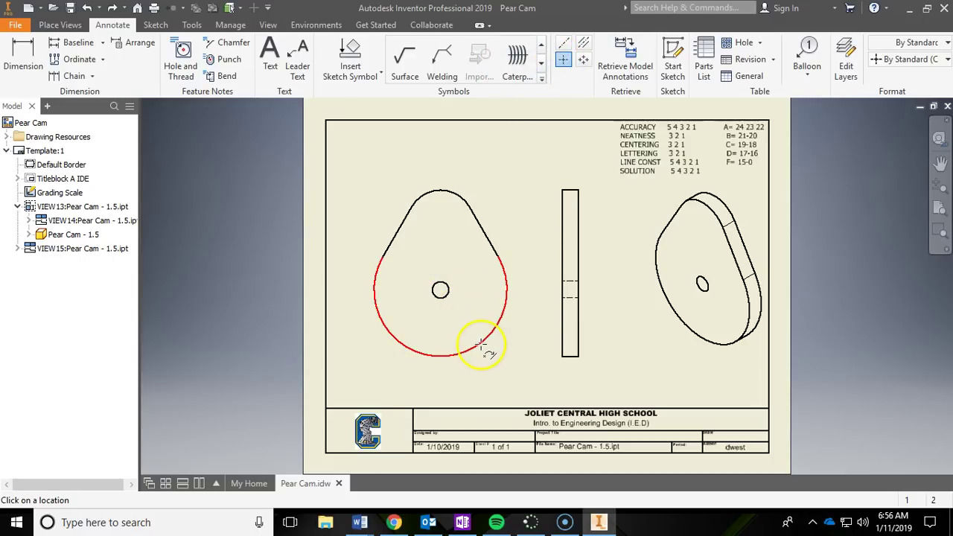
{"action": "left_click", "coordinate": [472, 319]}
{"action": "left_click", "coordinate": [485, 340]}
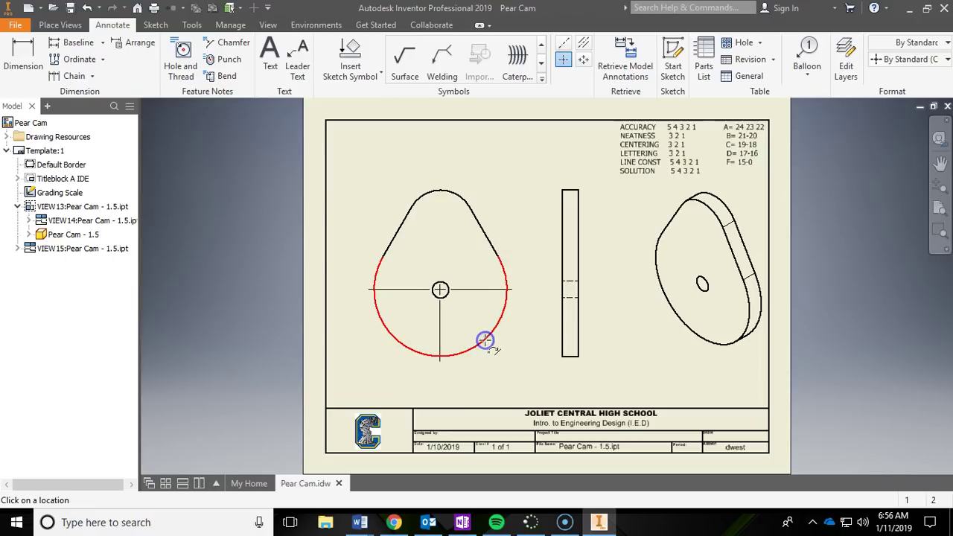
{"action": "left_click", "coordinate": [442, 192]}
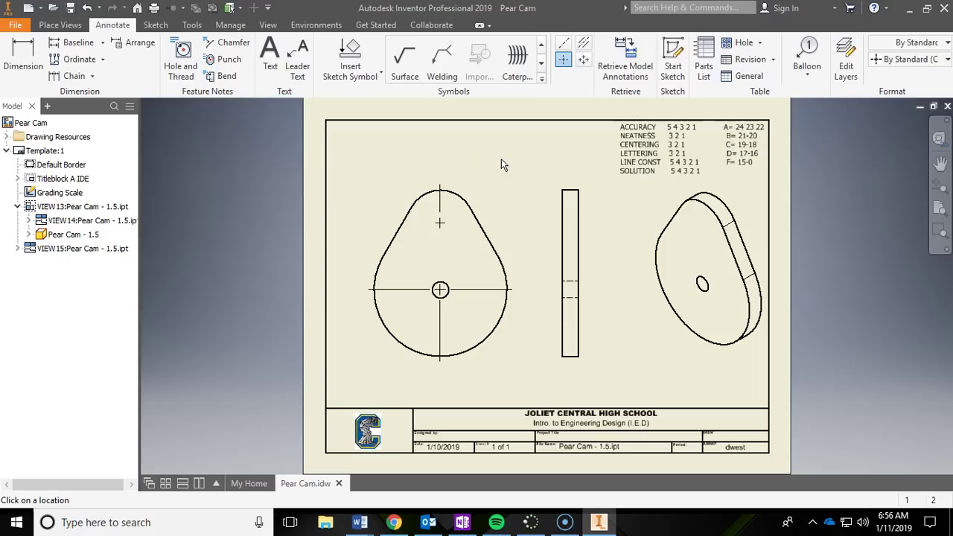
{"action": "key", "text": "Escape"}
{"action": "left_click", "coordinate": [486, 186]}
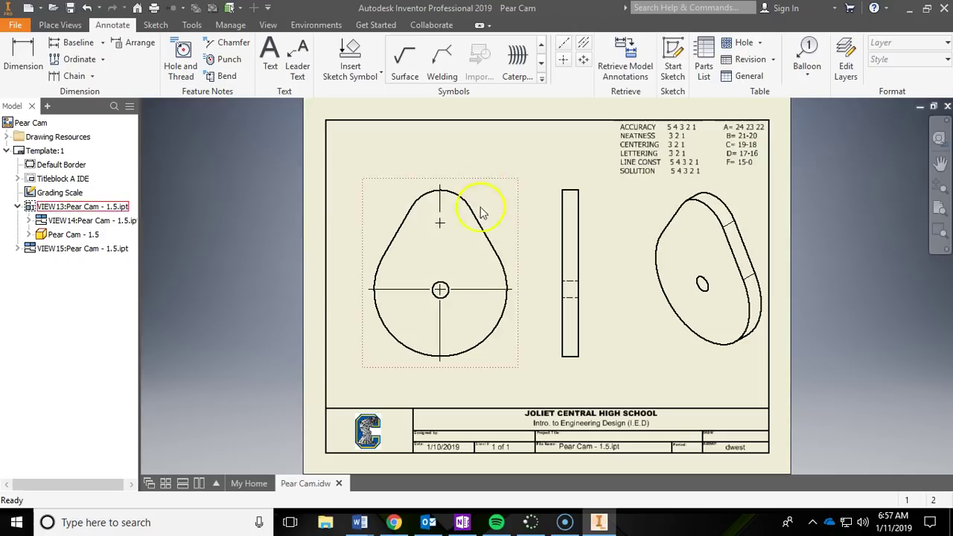
Drag the top center mark's grips to extend its centerlines
{"action": "left_click", "coordinate": [440, 223]}
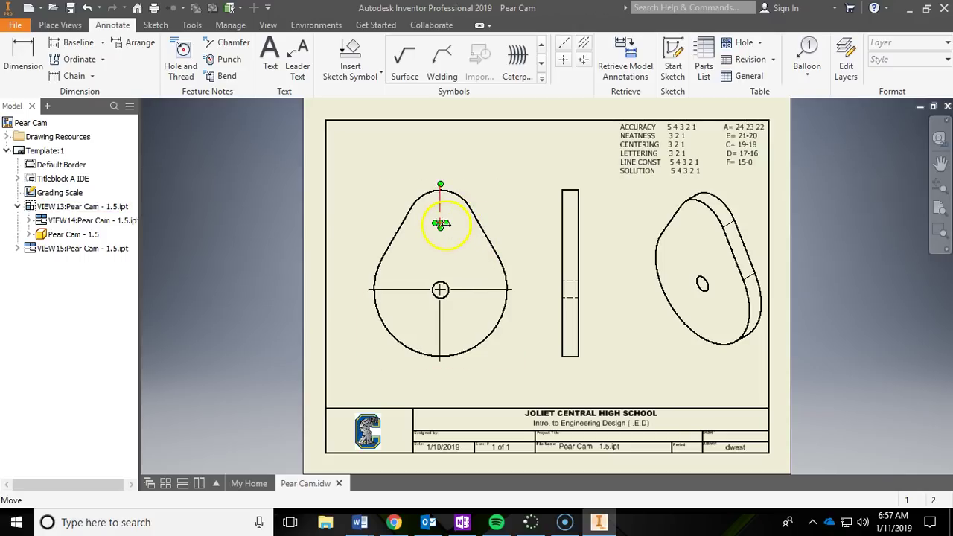
{"action": "left_click", "coordinate": [448, 242]}
{"action": "left_click", "coordinate": [441, 224]}
{"action": "left_click_drag", "start_coordinate": [448, 224], "coordinate": [392, 223]}
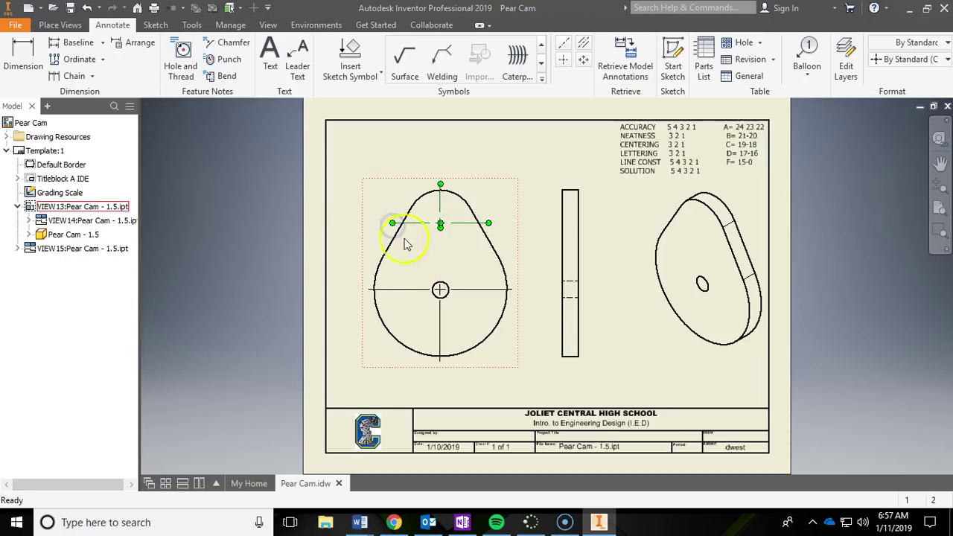
{"action": "left_click_drag", "start_coordinate": [445, 239], "coordinate": [440, 234]}
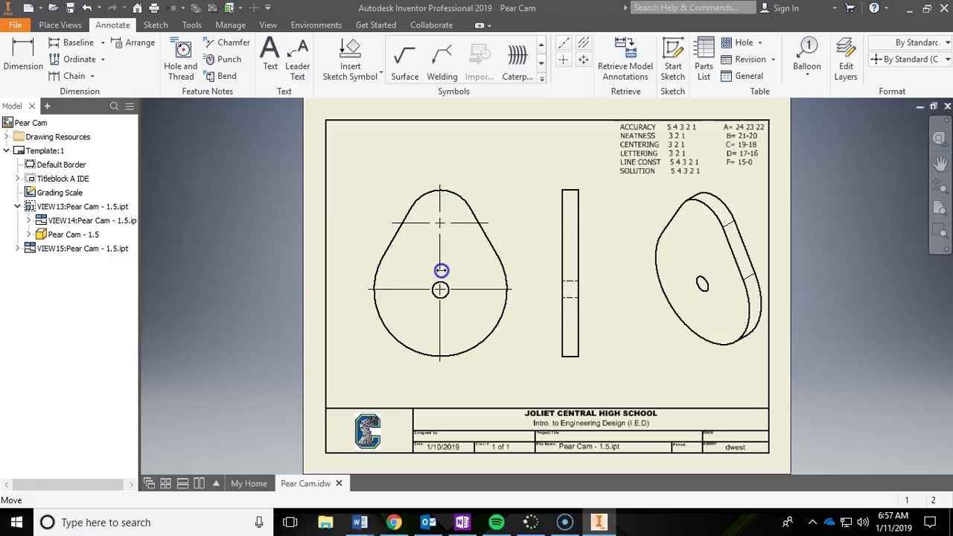
{"action": "left_click_drag", "start_coordinate": [442, 277], "coordinate": [442, 279]}
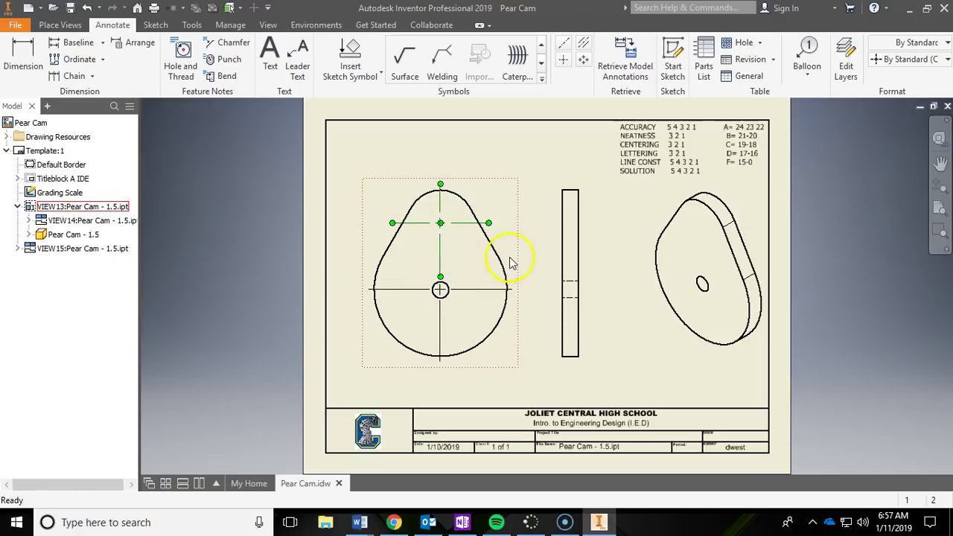
{"action": "mouse_move", "coordinate": [442, 223]}
{"action": "left_mouse_down"}
{"action": "mouse_move", "coordinate": [441, 287]}
{"action": "mouse_move", "coordinate": [441, 221]}
{"action": "mouse_move", "coordinate": [451, 230]}
{"action": "mouse_move", "coordinate": [440, 213]}
{"action": "left_mouse_up"}
{"action": "left_click_drag", "start_coordinate": [439, 320], "coordinate": [436, 276]}
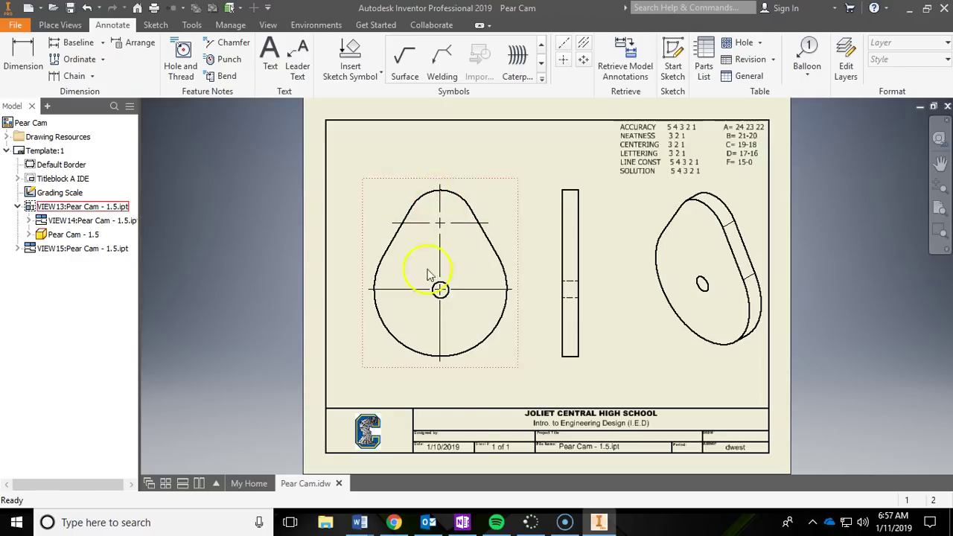
Add a bisecting centerline through the hole in the side view
{"action": "left_click", "coordinate": [571, 298]}
{"action": "left_click", "coordinate": [447, 215]}
{"action": "key", "text": "Escape"}
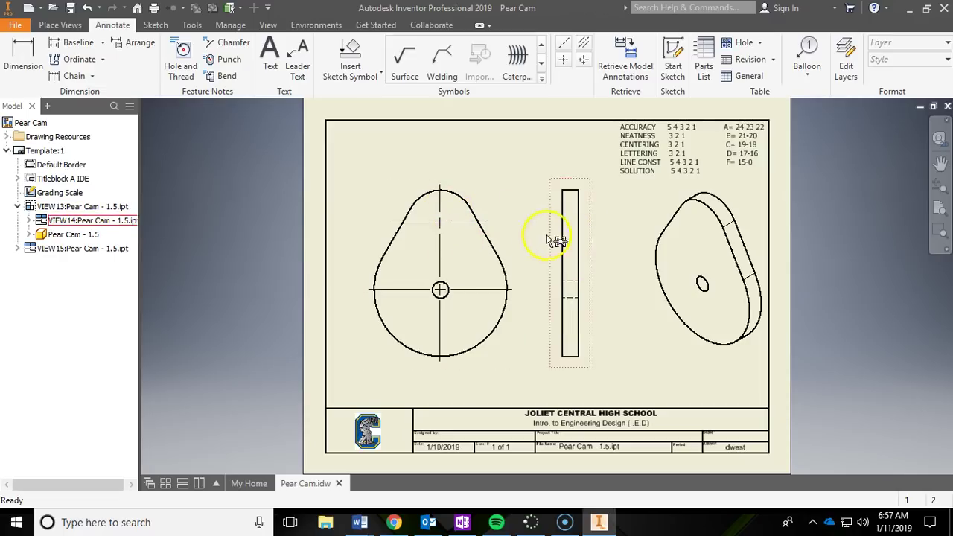
{"action": "left_click", "coordinate": [573, 296]}
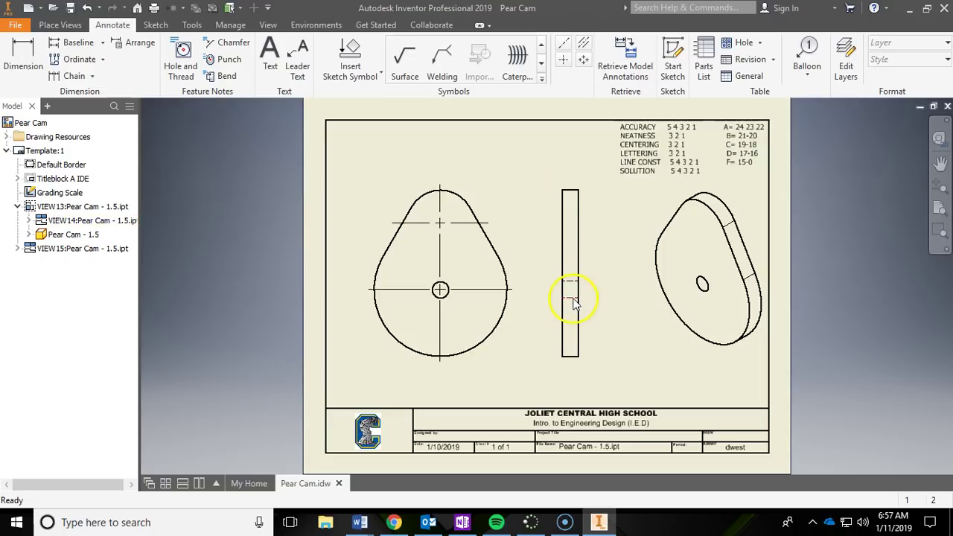
{"action": "left_click", "coordinate": [584, 46]}
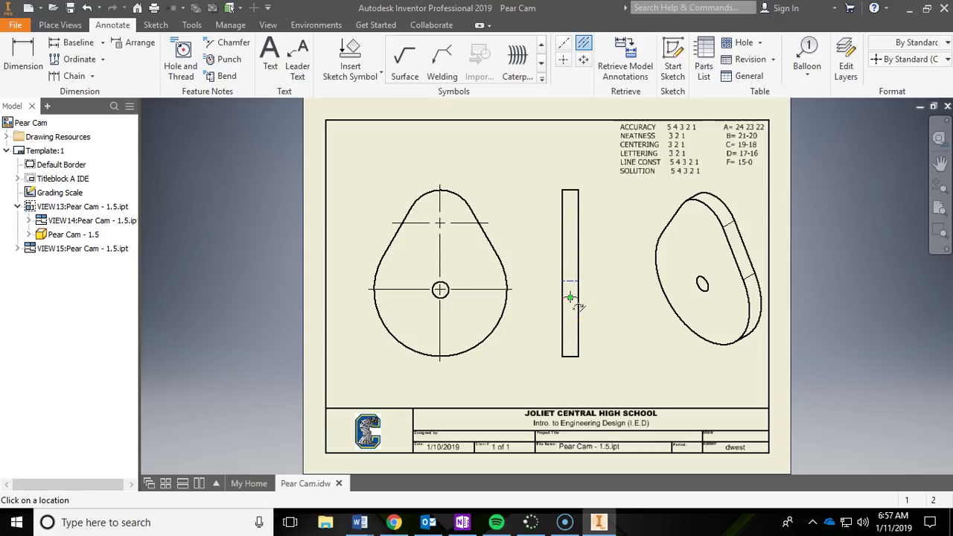
{"action": "left_click", "coordinate": [607, 294]}
{"action": "right_click", "coordinate": [597, 284]}
{"action": "left_click", "coordinate": [608, 288]}
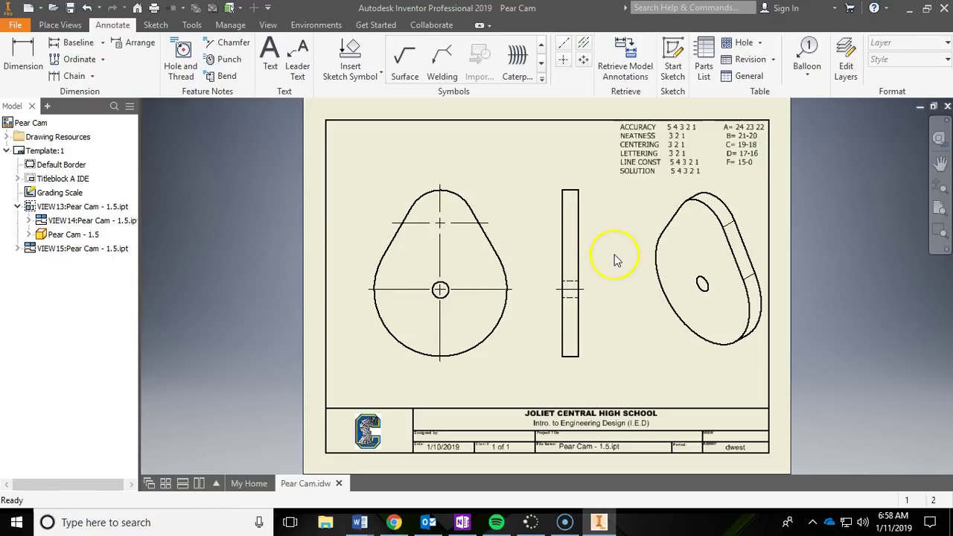
Check the PLTW cam reference page in Chrome, then minimize it to show the drawing
{"action": "left_click", "coordinate": [584, 289]}
{"action": "left_click", "coordinate": [644, 300]}
{"action": "left_click", "coordinate": [402, 526]}
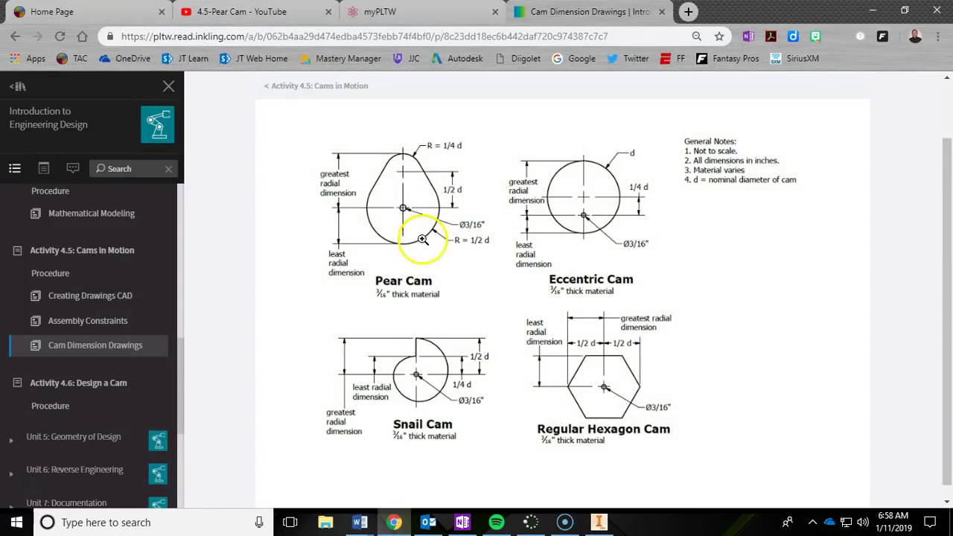
{"action": "left_click", "coordinate": [869, 9]}
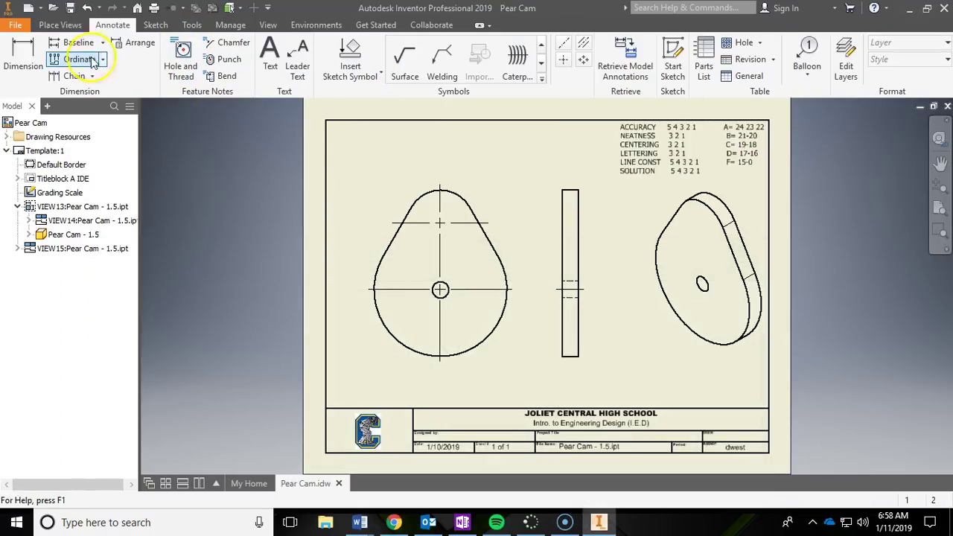
Dimension the top arc as R.375 with 3.123 primary unit precision
{"action": "left_click", "coordinate": [24, 59]}
{"action": "left_click", "coordinate": [452, 194]}
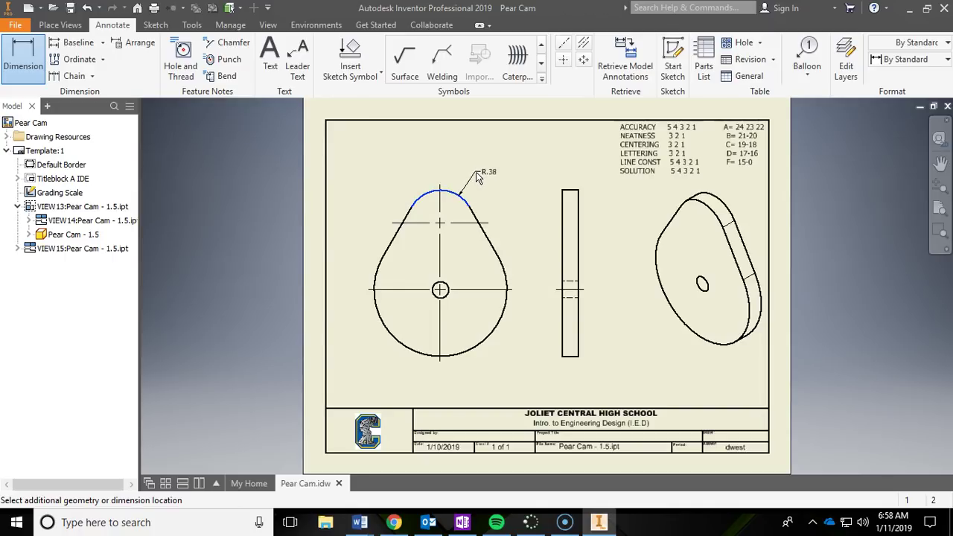
{"action": "left_click", "coordinate": [477, 174]}
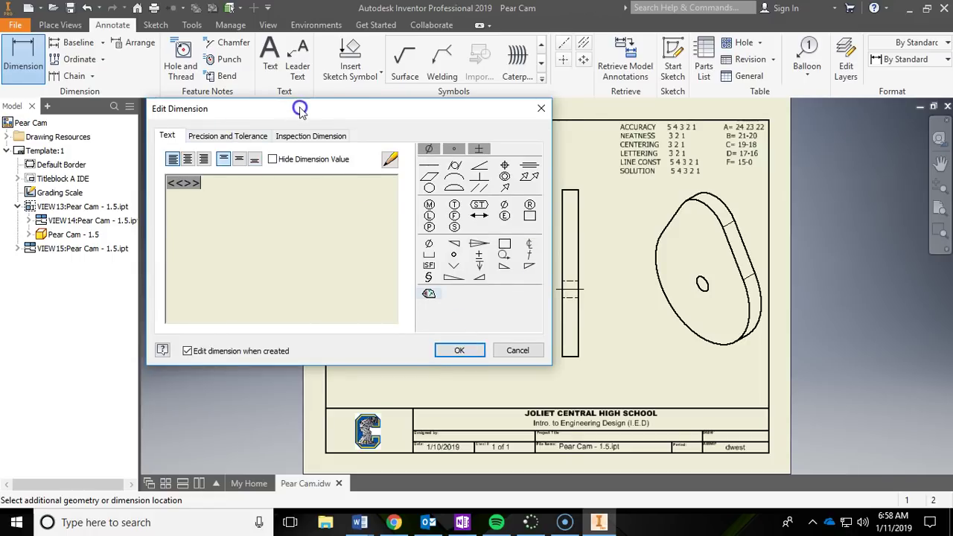
{"action": "left_click_drag", "start_coordinate": [297, 109], "coordinate": [304, 213]}
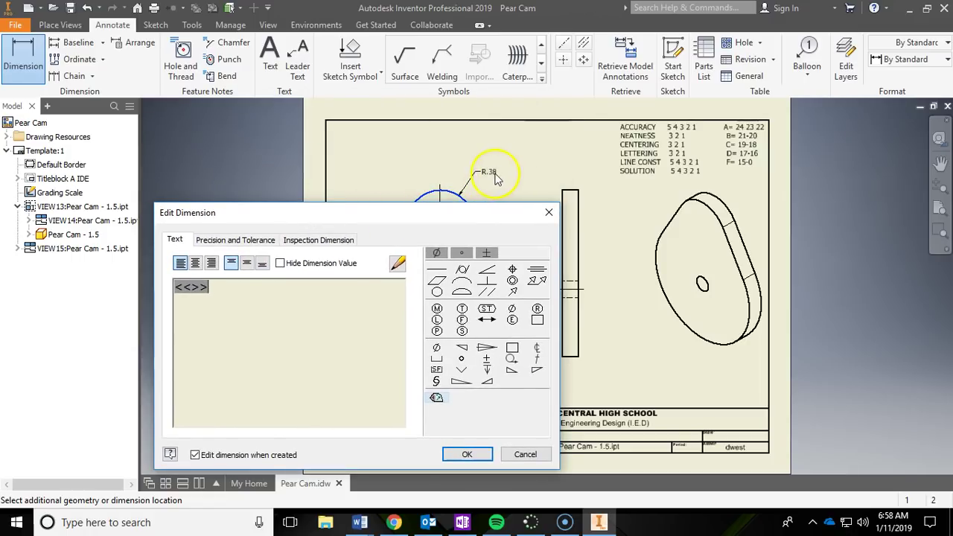
{"action": "left_click", "coordinate": [232, 241]}
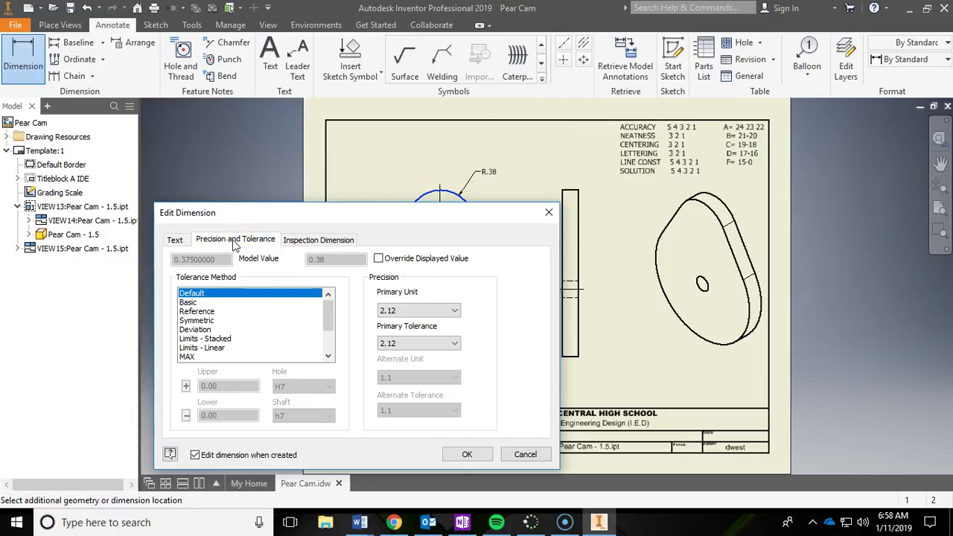
{"action": "left_click", "coordinate": [454, 310]}
{"action": "left_click", "coordinate": [438, 350]}
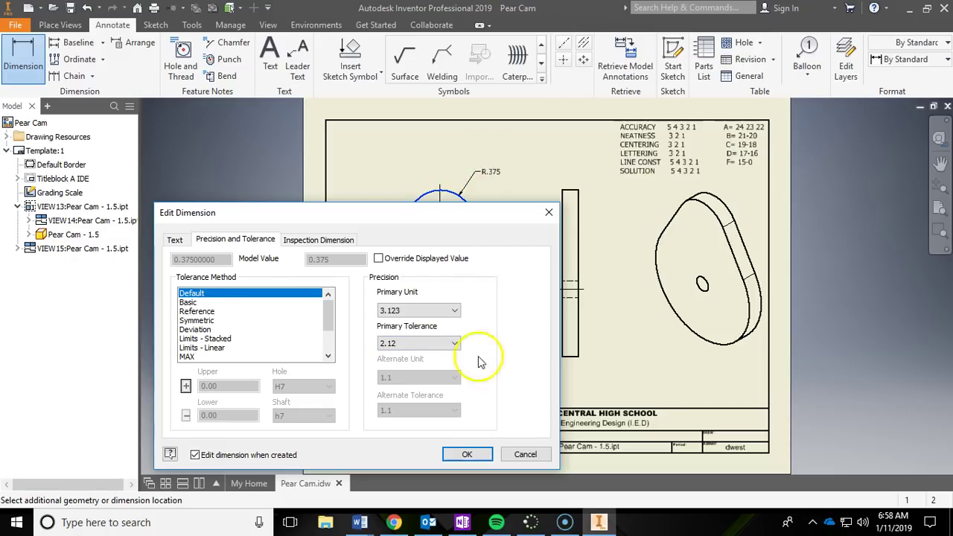
{"action": "left_click", "coordinate": [469, 454]}
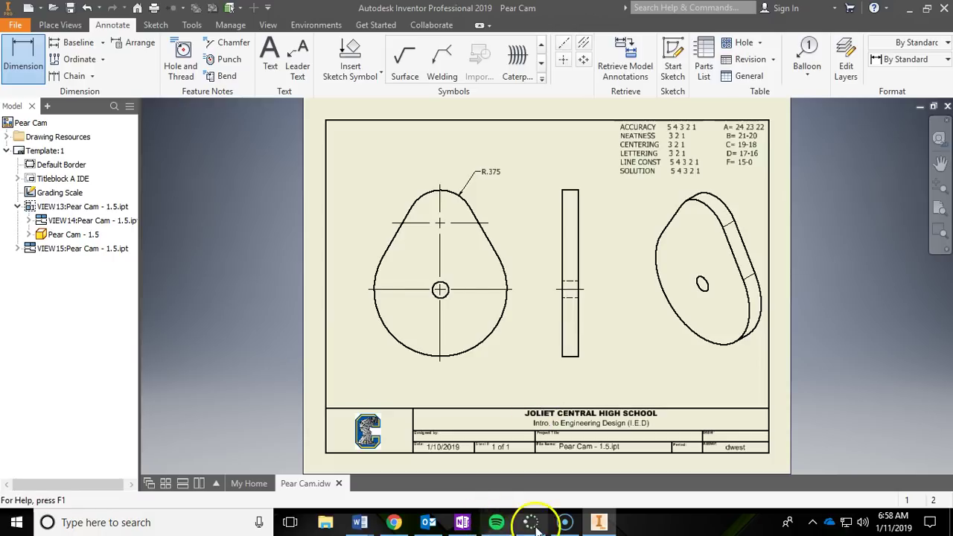
{"action": "left_click", "coordinate": [399, 528]}
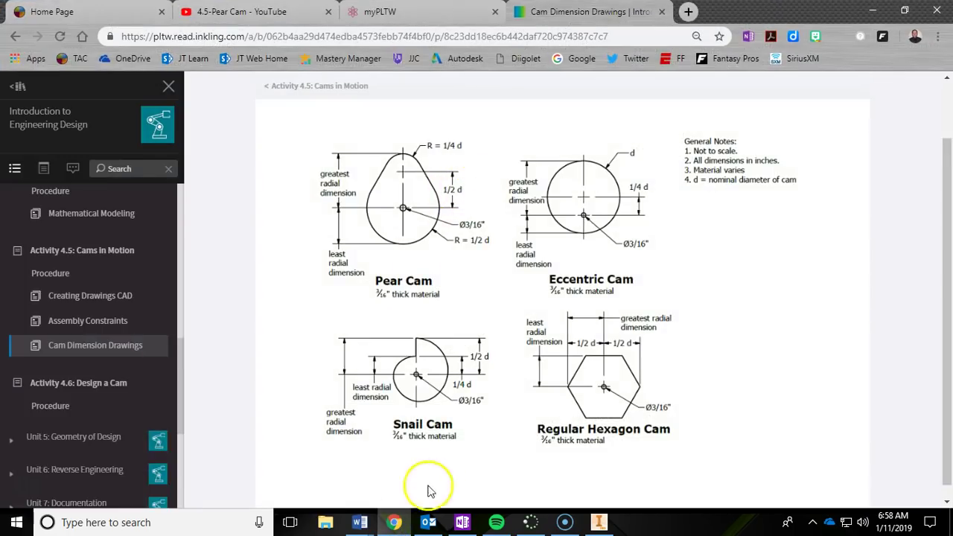
Add a .75 dimension from the top arc's center mark to the hole center, placed at right
{"action": "left_click", "coordinate": [393, 521]}
{"action": "left_click", "coordinate": [35, 66]}
{"action": "left_click", "coordinate": [488, 224]}
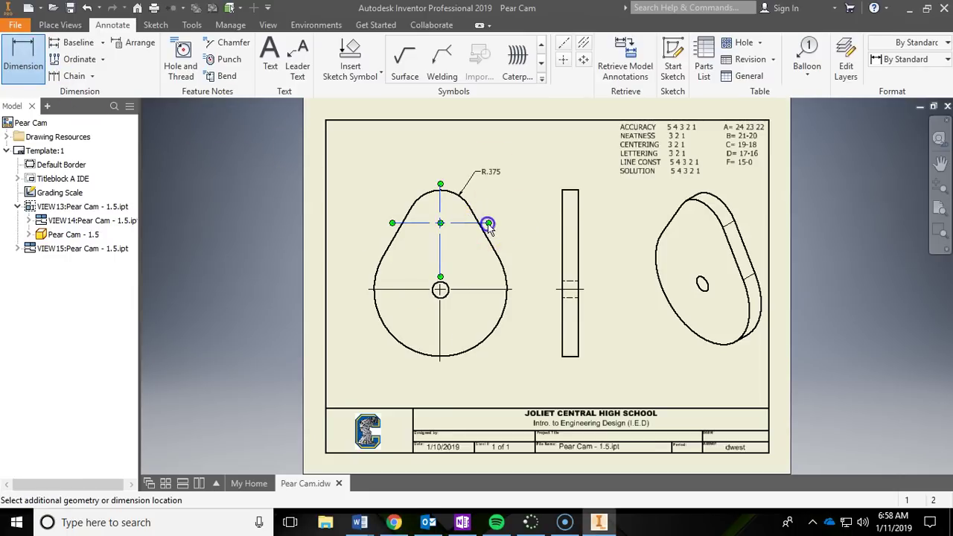
{"action": "left_click", "coordinate": [515, 288]}
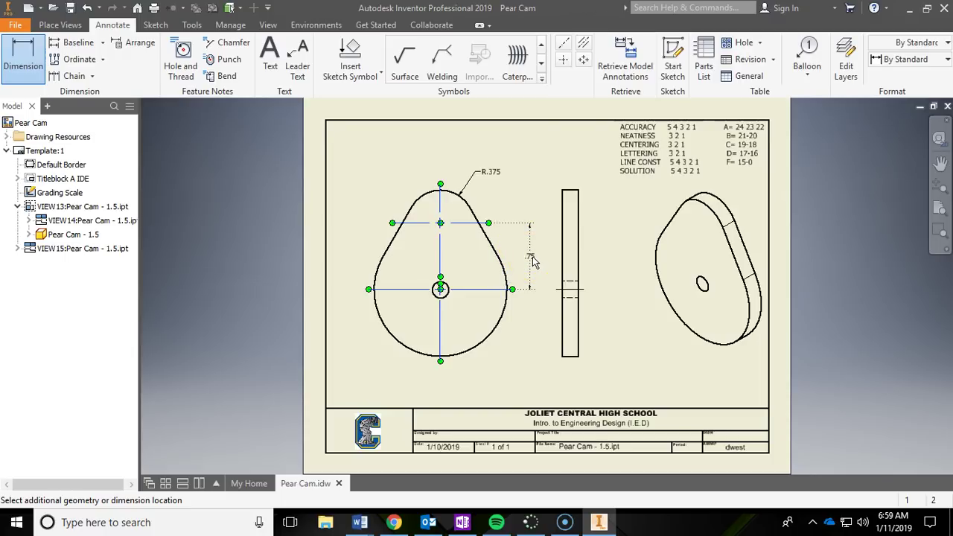
{"action": "left_click", "coordinate": [533, 281]}
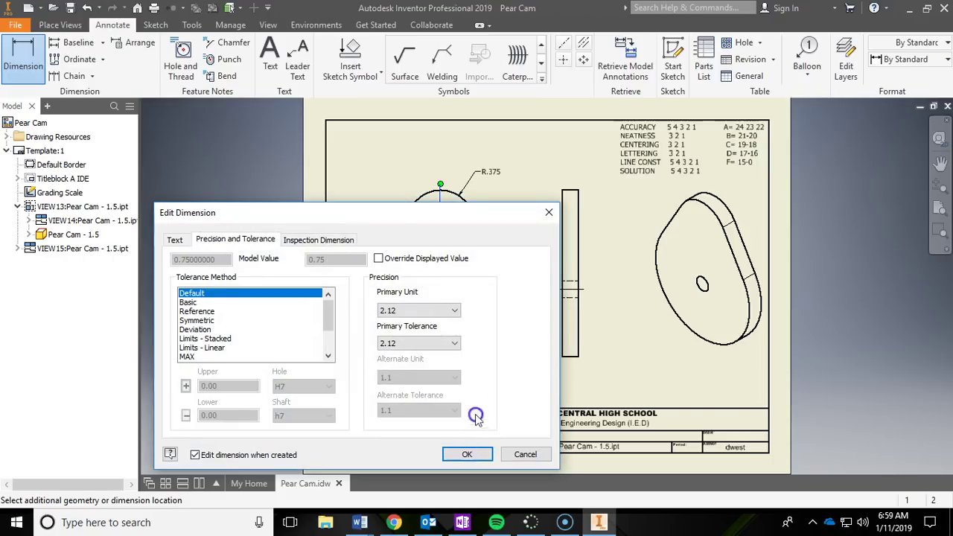
{"action": "left_click", "coordinate": [469, 453]}
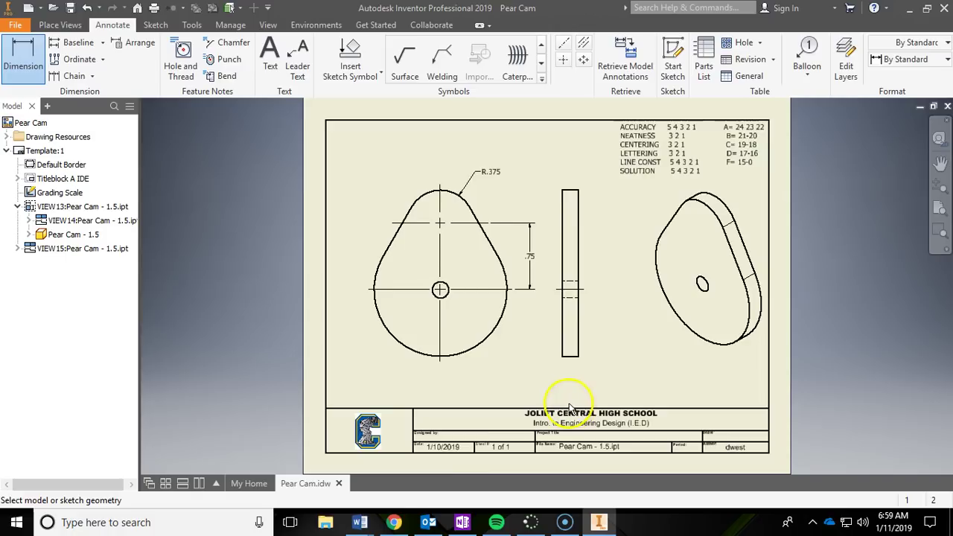
{"action": "left_click", "coordinate": [393, 524]}
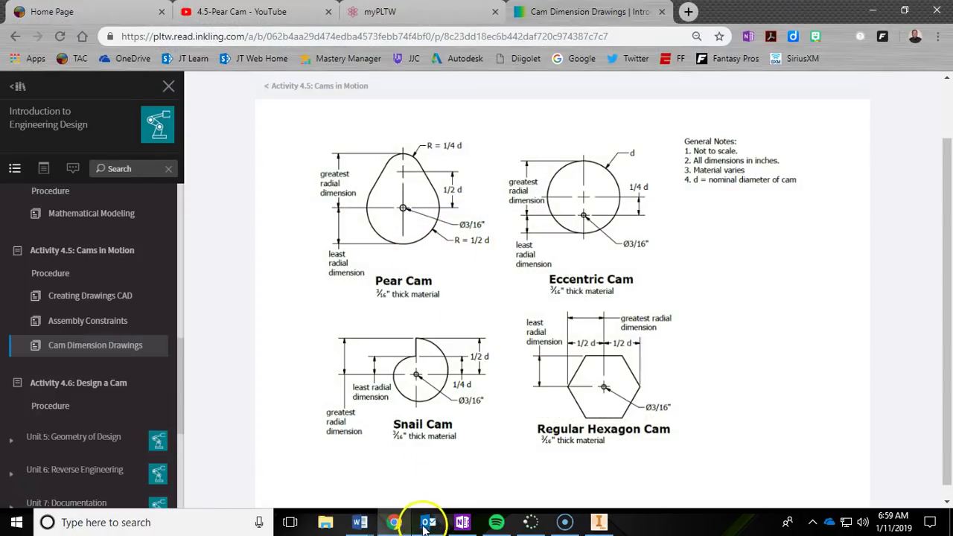
{"action": "left_click", "coordinate": [394, 521]}
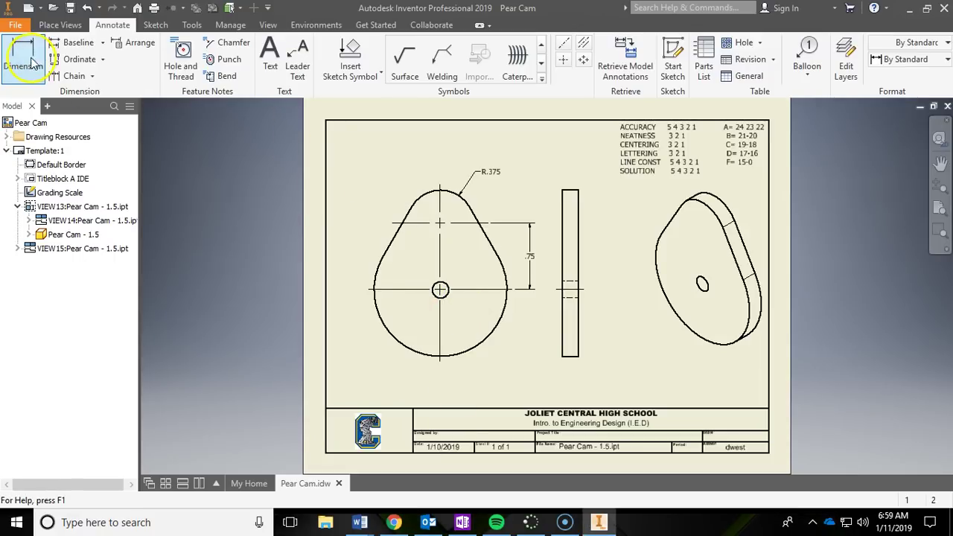
Dimension the center hole as Ø.1875 THRU. with 4.1234 primary unit precision
{"action": "left_click", "coordinate": [446, 296]}
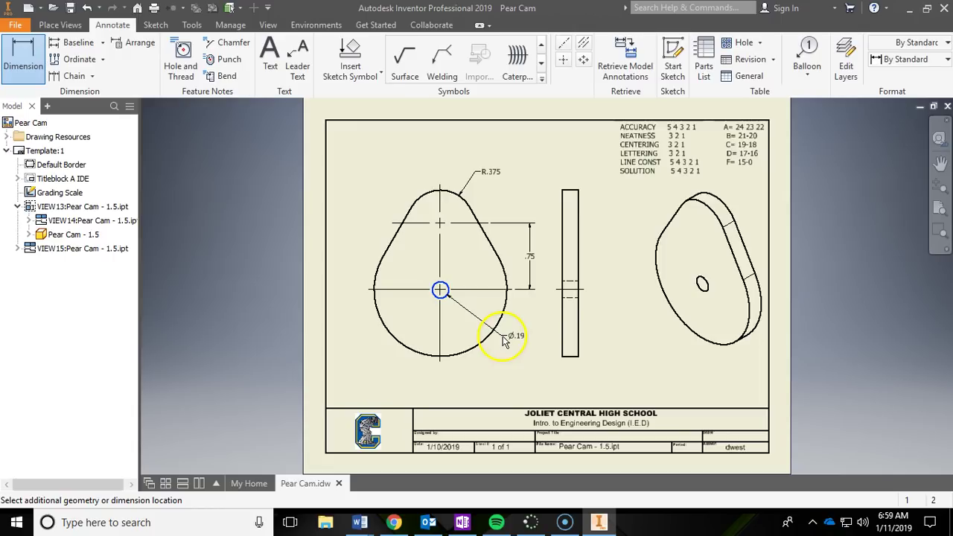
{"action": "left_click", "coordinate": [501, 335]}
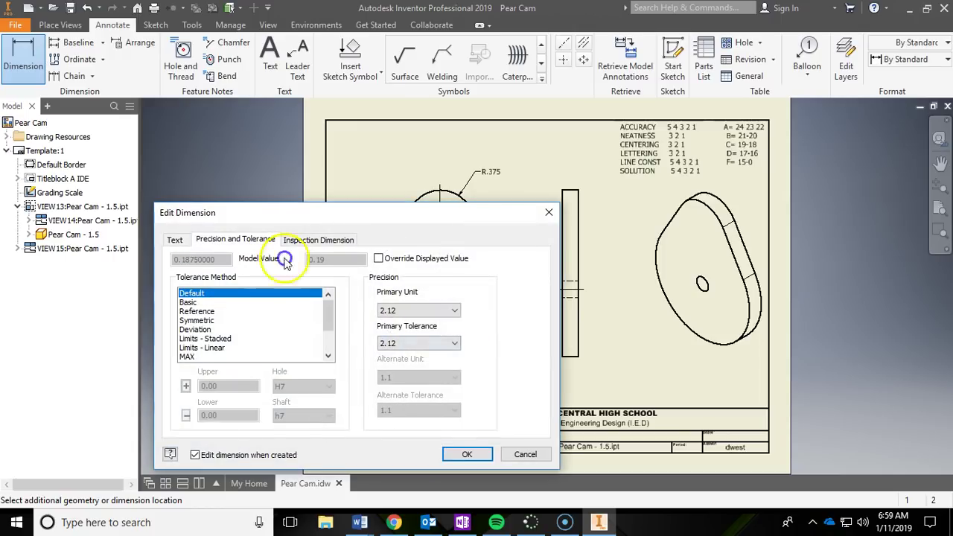
{"action": "mouse_move", "coordinate": [419, 219]}
{"action": "left_mouse_down"}
{"action": "mouse_move", "coordinate": [384, 260]}
{"action": "mouse_move", "coordinate": [312, 187]}
{"action": "left_mouse_up"}
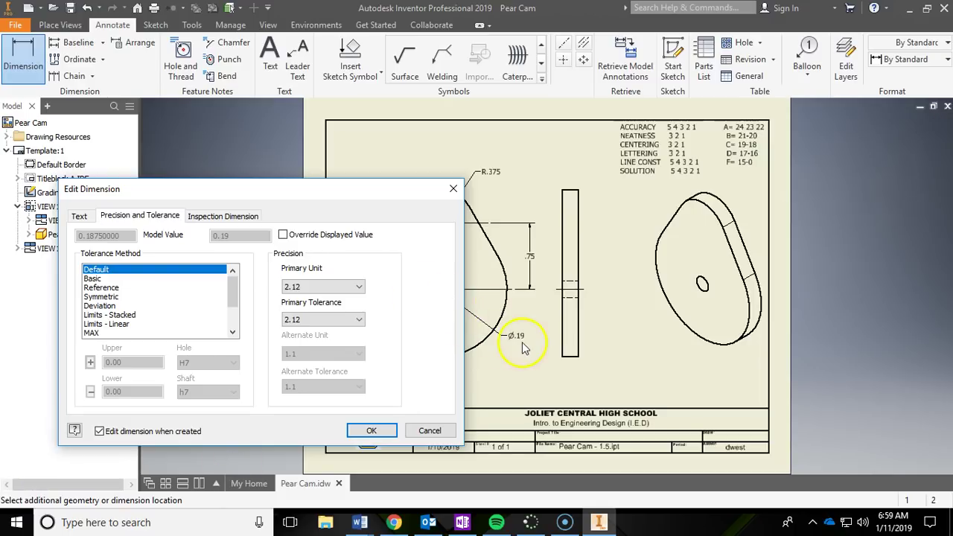
{"action": "left_click", "coordinate": [357, 287]}
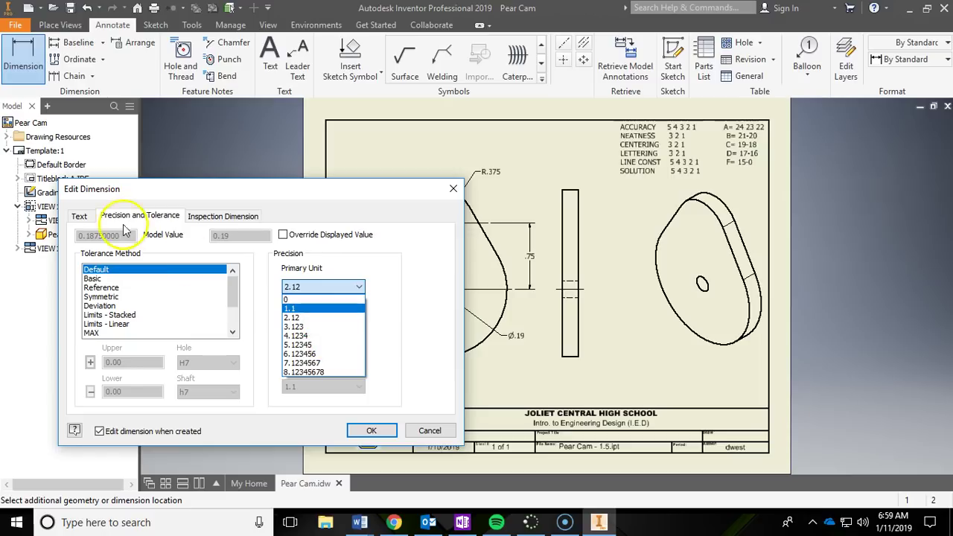
{"action": "left_click", "coordinate": [306, 337]}
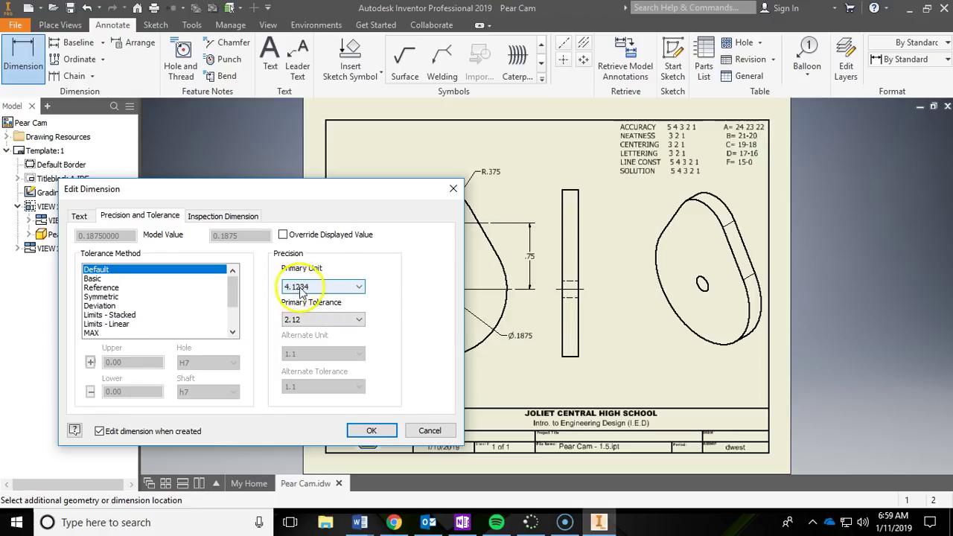
{"action": "left_click", "coordinate": [81, 216]}
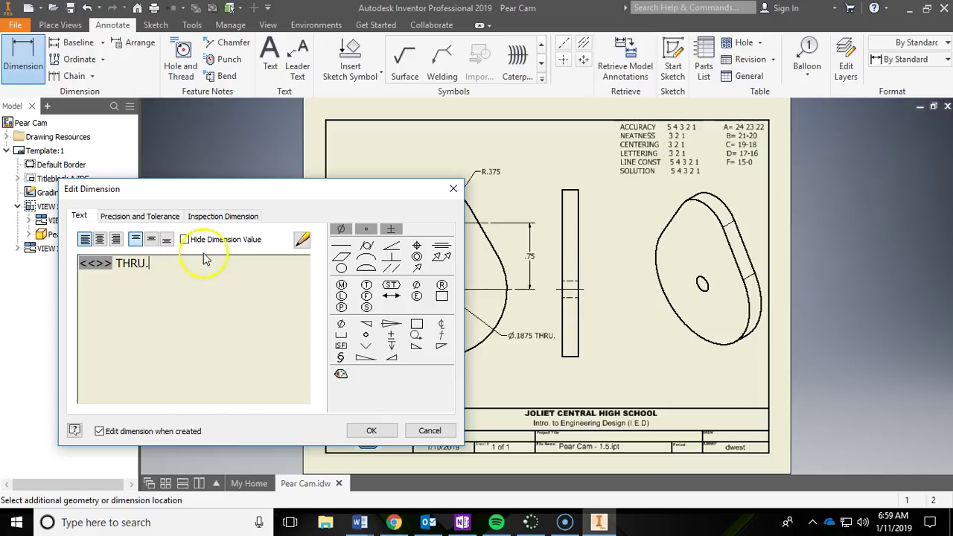
{"action": "left_click", "coordinate": [369, 431]}
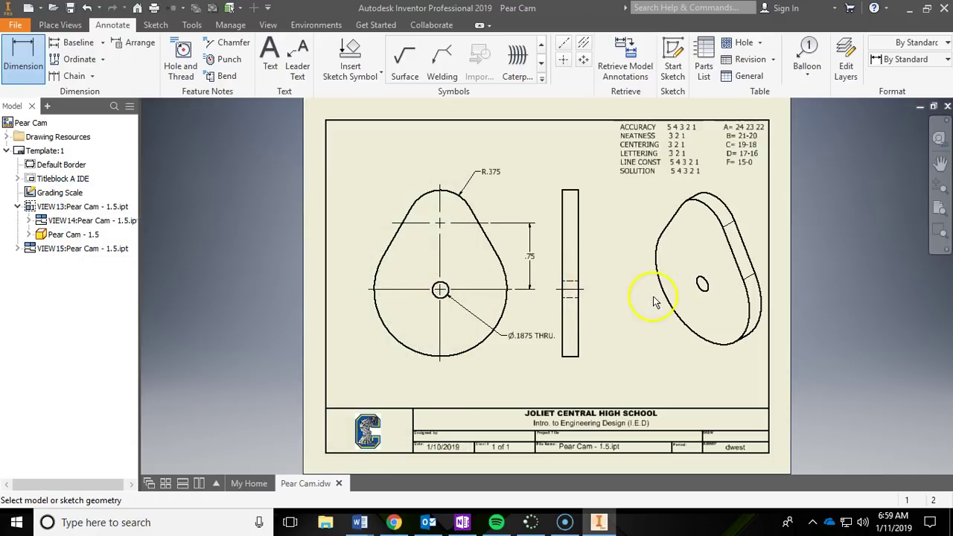
{"action": "left_click", "coordinate": [395, 522]}
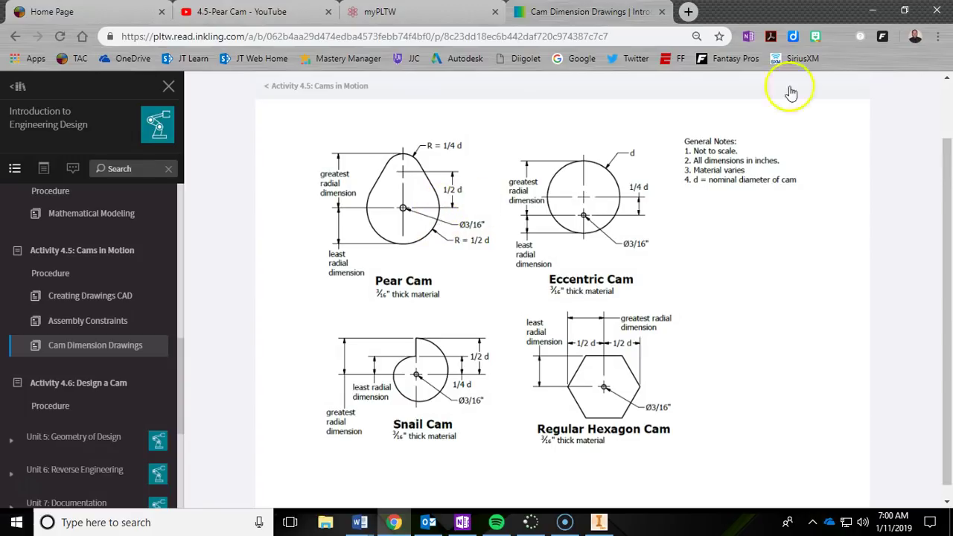
{"action": "left_click", "coordinate": [873, 12]}
{"action": "left_click", "coordinate": [475, 355]}
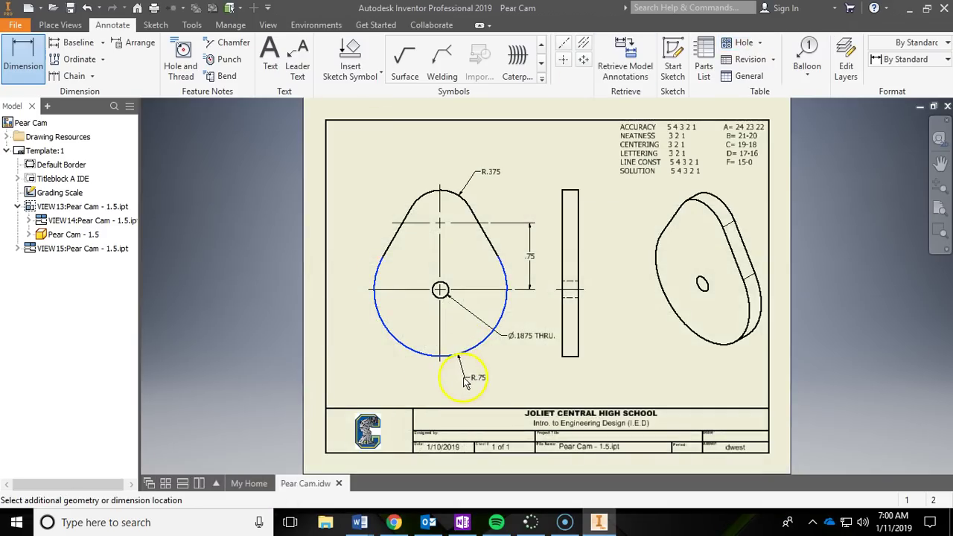
Place the R.75 bottom-arc radius, then a four-decimal .1875 thickness dimension on the side view
{"action": "left_click", "coordinate": [487, 362]}
{"action": "left_click", "coordinate": [372, 430]}
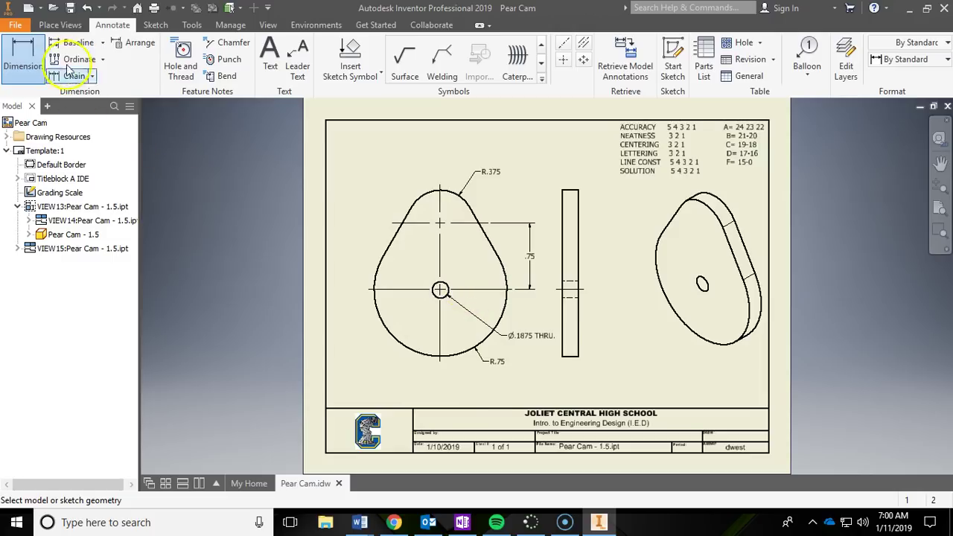
{"action": "scroll", "coordinate": [575, 358], "scroll_direction": "up", "scroll_amount": 5}
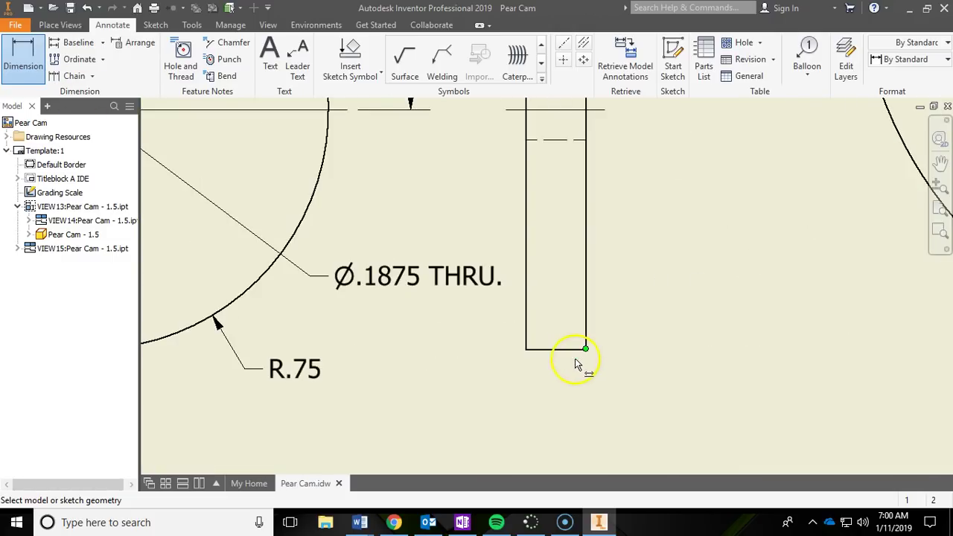
{"action": "left_click", "coordinate": [537, 350]}
{"action": "scroll", "coordinate": [540, 389], "scroll_direction": "down", "scroll_amount": 5}
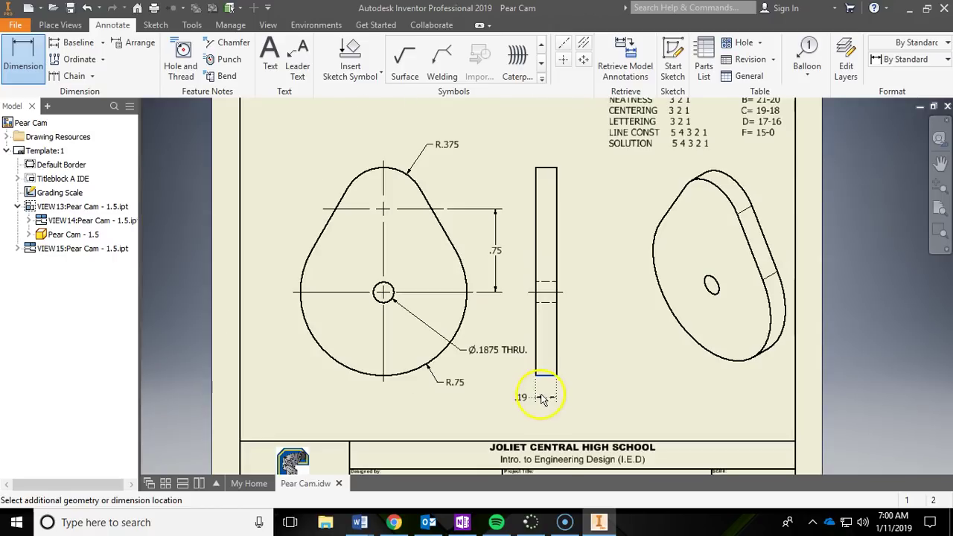
{"action": "left_click", "coordinate": [541, 400]}
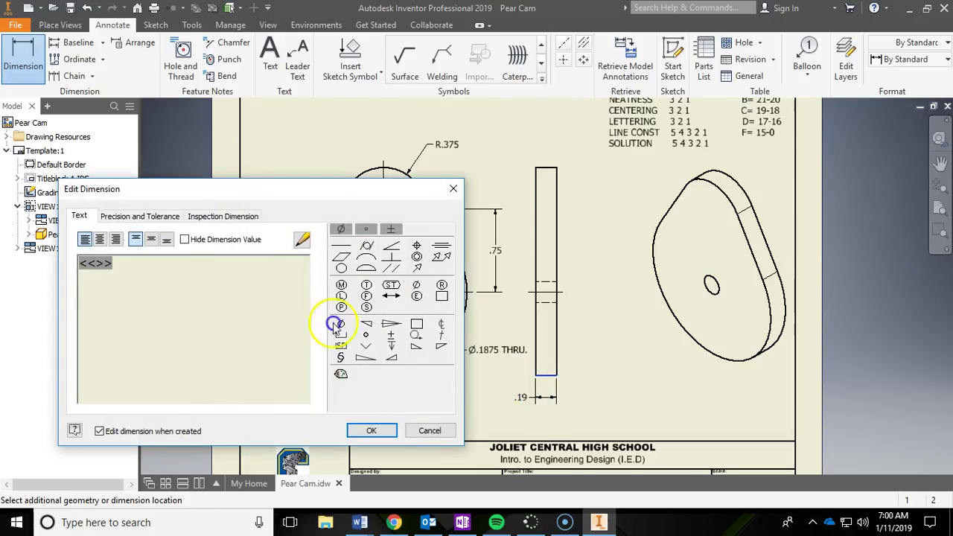
{"action": "left_click", "coordinate": [151, 218]}
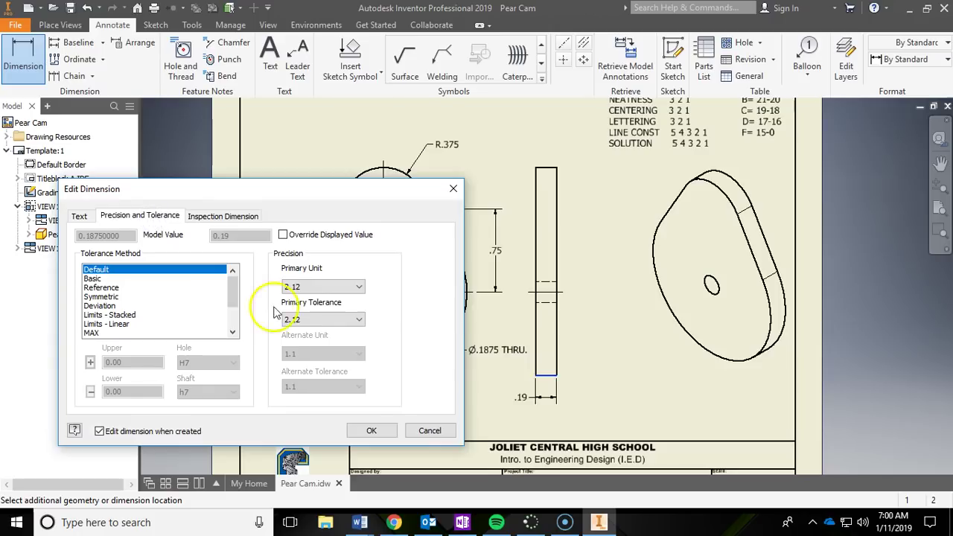
{"action": "left_click", "coordinate": [300, 288]}
{"action": "left_click", "coordinate": [297, 336]}
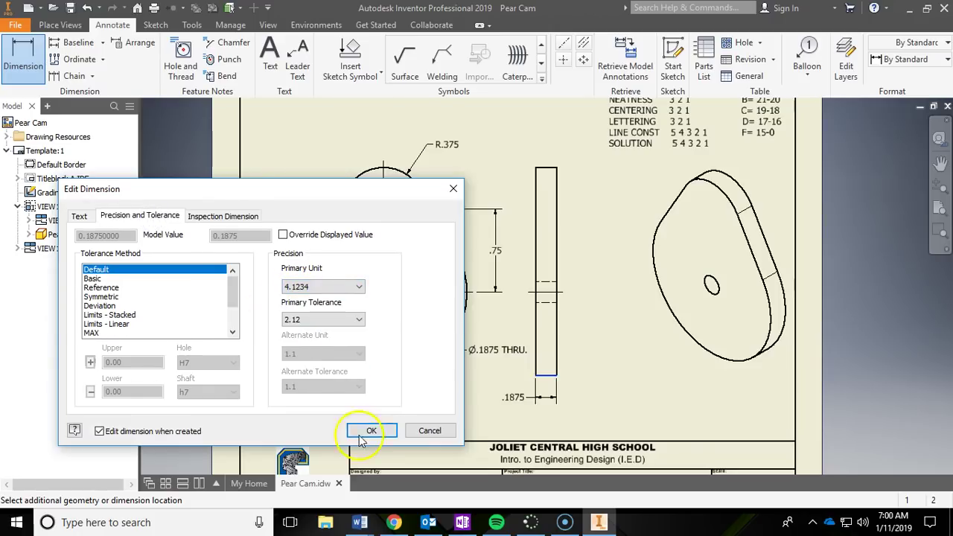
{"action": "left_click", "coordinate": [371, 431]}
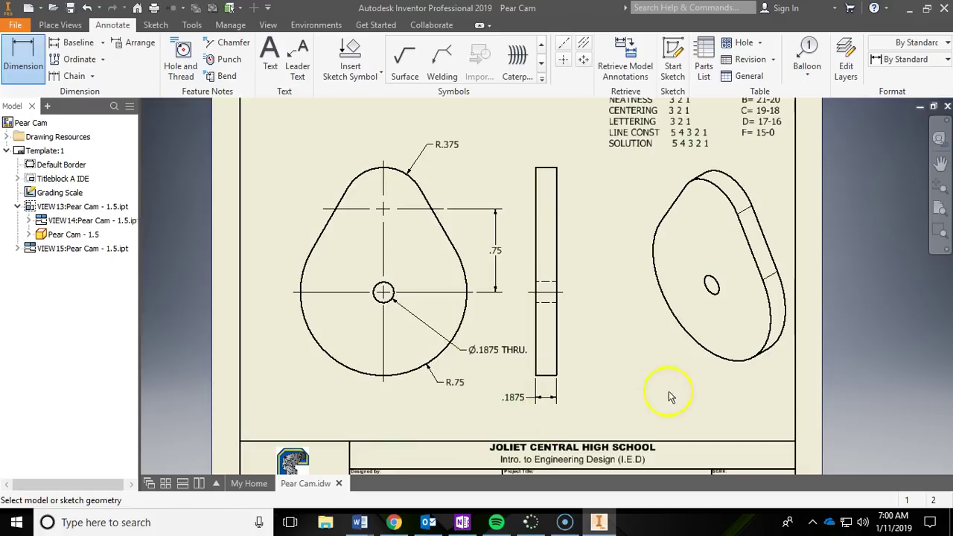
Switch the Pear Cam isometric view to the Shaded style and recentre the whole sheet
{"action": "left_click", "coordinate": [661, 360]}
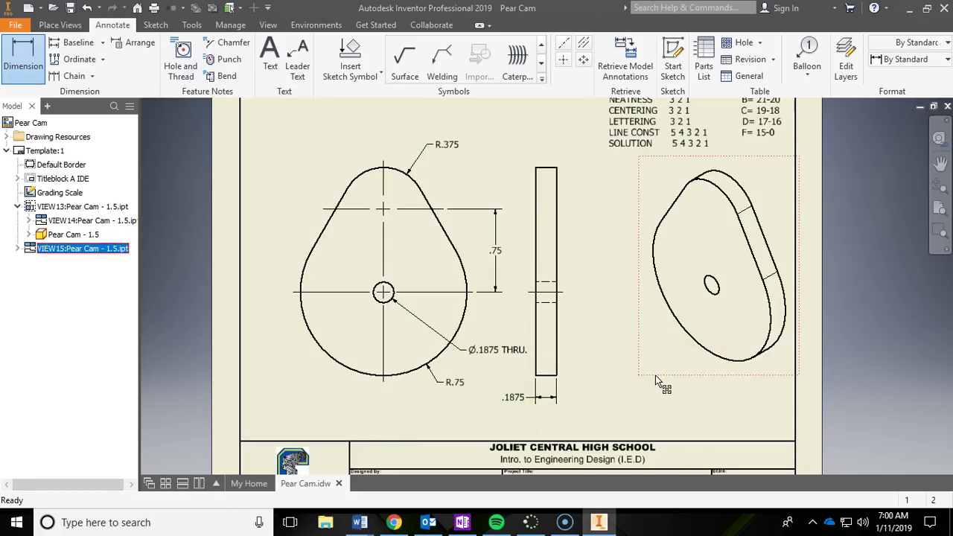
{"action": "double_click", "coordinate": [659, 374]}
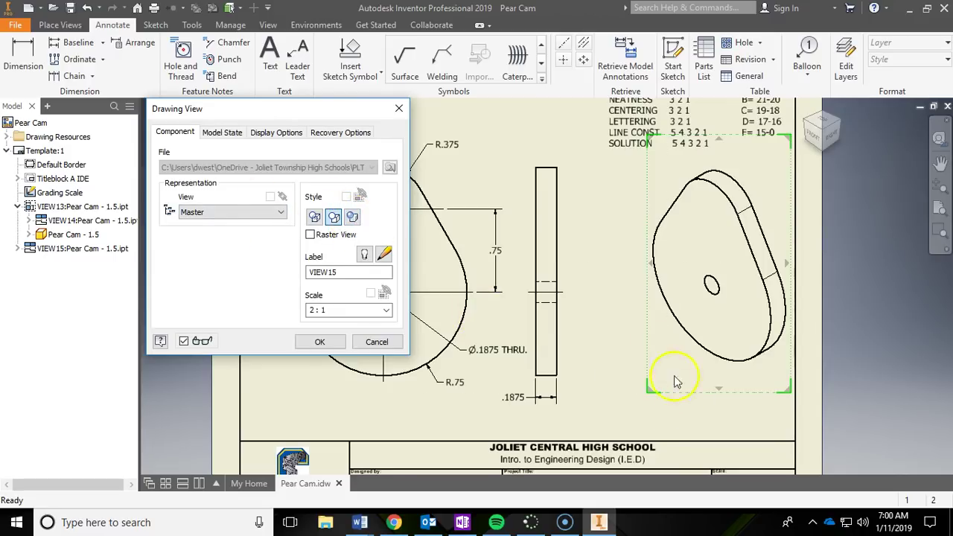
{"action": "left_click", "coordinate": [353, 217]}
{"action": "left_click", "coordinate": [319, 342]}
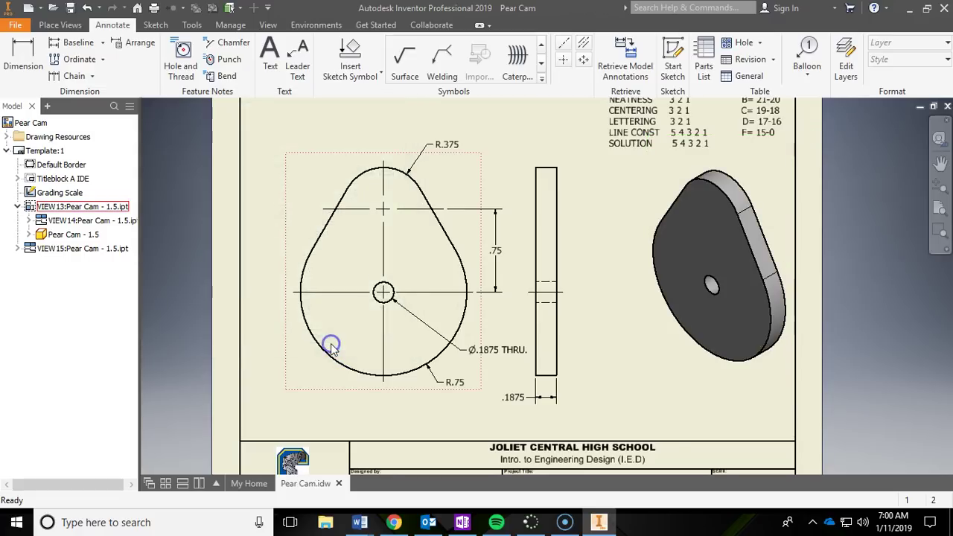
{"action": "scroll", "coordinate": [666, 362], "scroll_direction": "down", "scroll_amount": 4}
{"action": "middle_click_drag", "start_coordinate": [617, 330], "coordinate": [607, 330]}
{"action": "scroll", "coordinate": [607, 331], "scroll_direction": "up", "scroll_amount": 3}
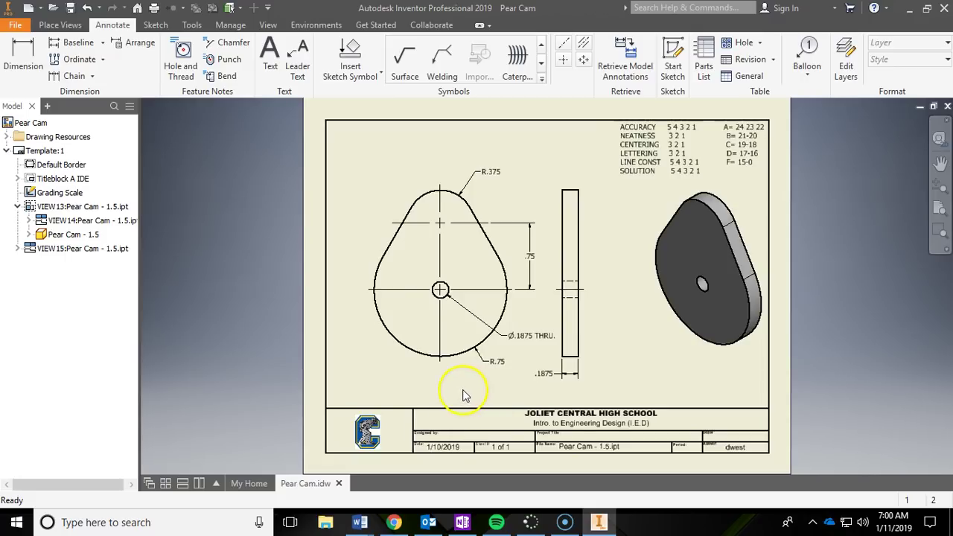
Fill the Titleblock A IDE fields with the student's name, PEAR CAM, scale 2:1 and period 1
{"action": "left_click", "coordinate": [19, 179]}
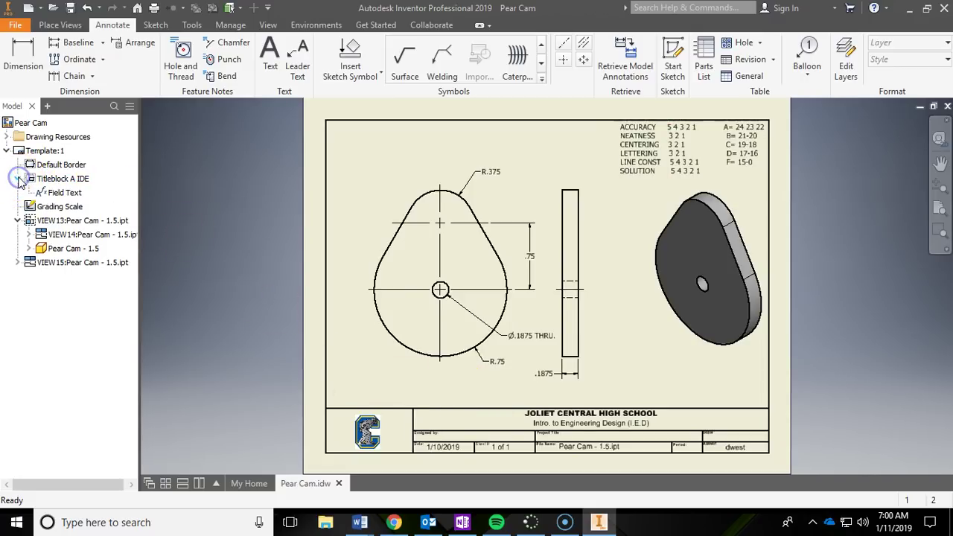
{"action": "left_click", "coordinate": [66, 181]}
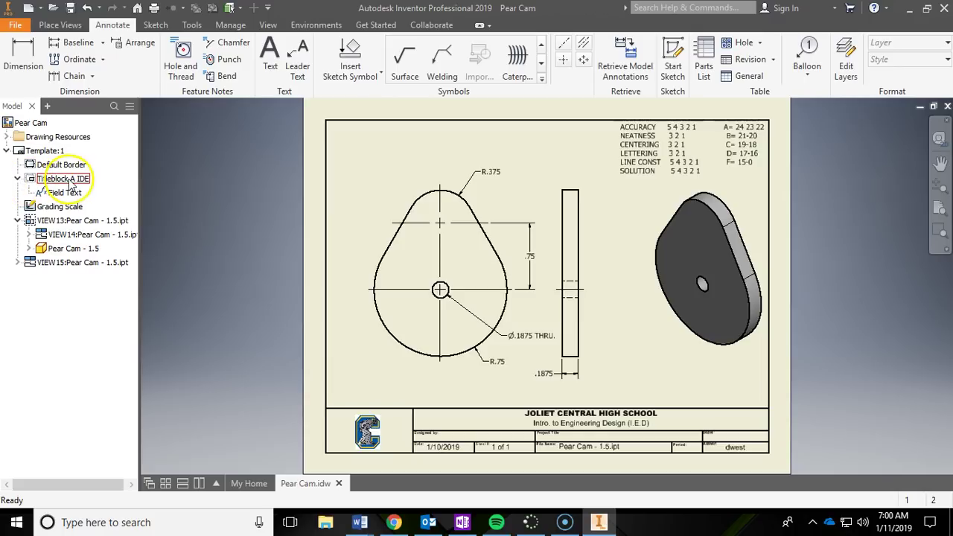
{"action": "double_click", "coordinate": [47, 193]}
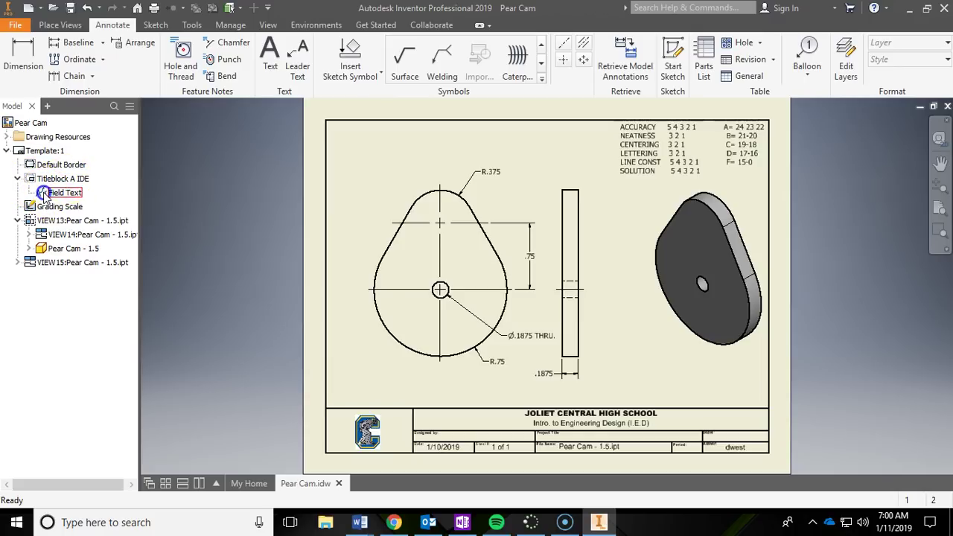
{"action": "left_click", "coordinate": [296, 208]}
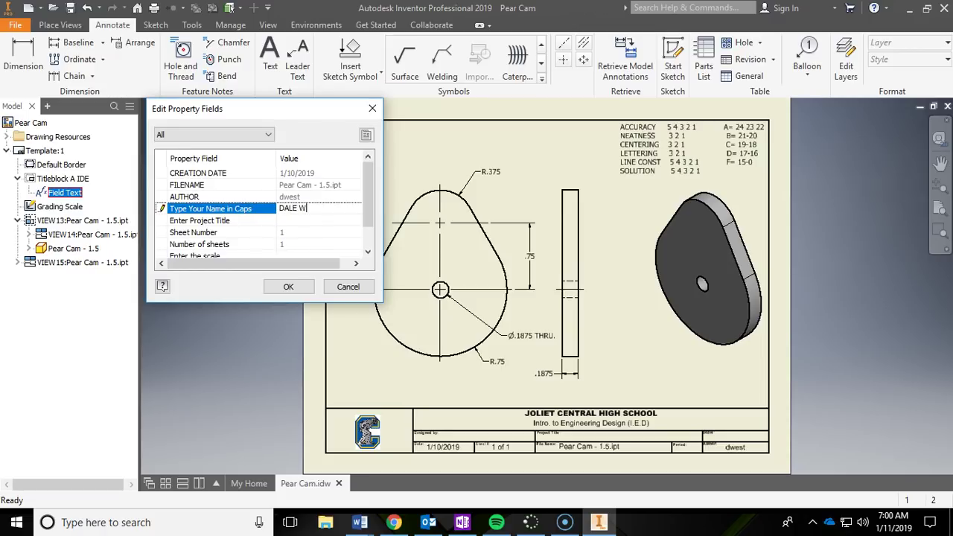
{"action": "left_click", "coordinate": [290, 221]}
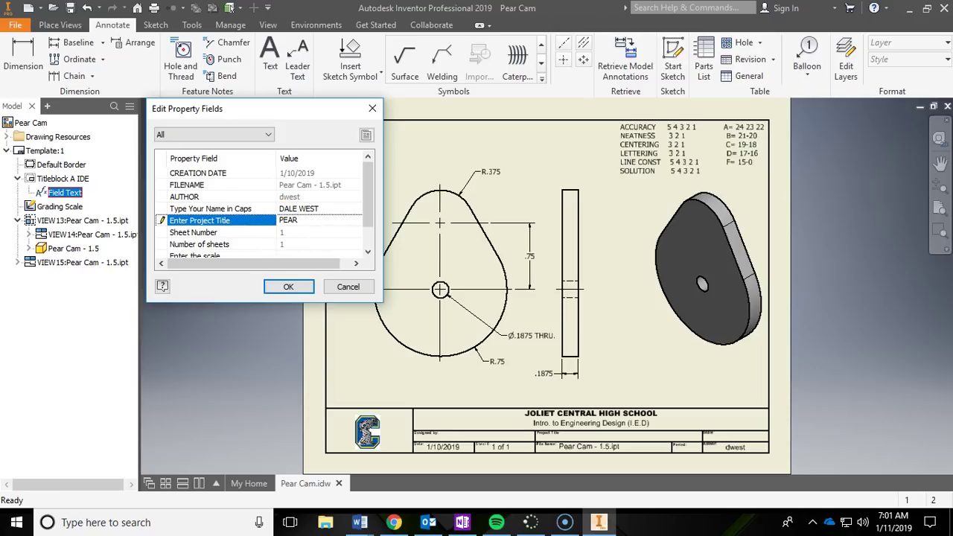
{"action": "scroll", "coordinate": [290, 219], "scroll_direction": "down", "scroll_amount": 1}
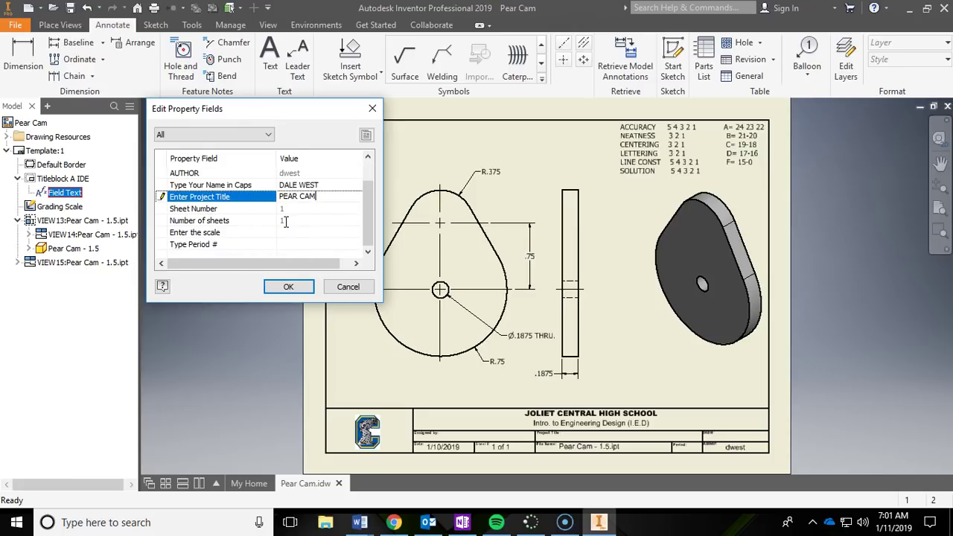
{"action": "left_click", "coordinate": [299, 233]}
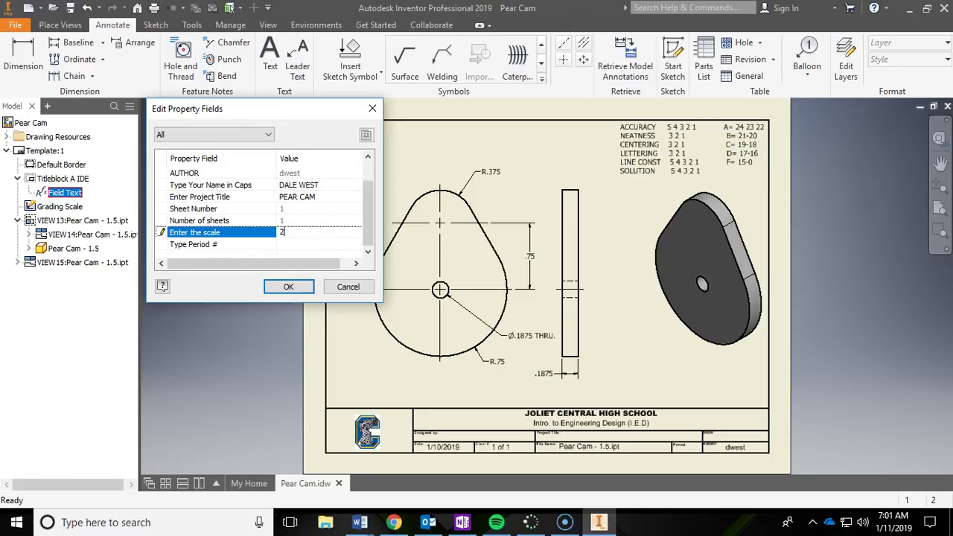
{"action": "left_click", "coordinate": [305, 245]}
{"action": "type", "text": "1"}
{"action": "left_click", "coordinate": [289, 287]}
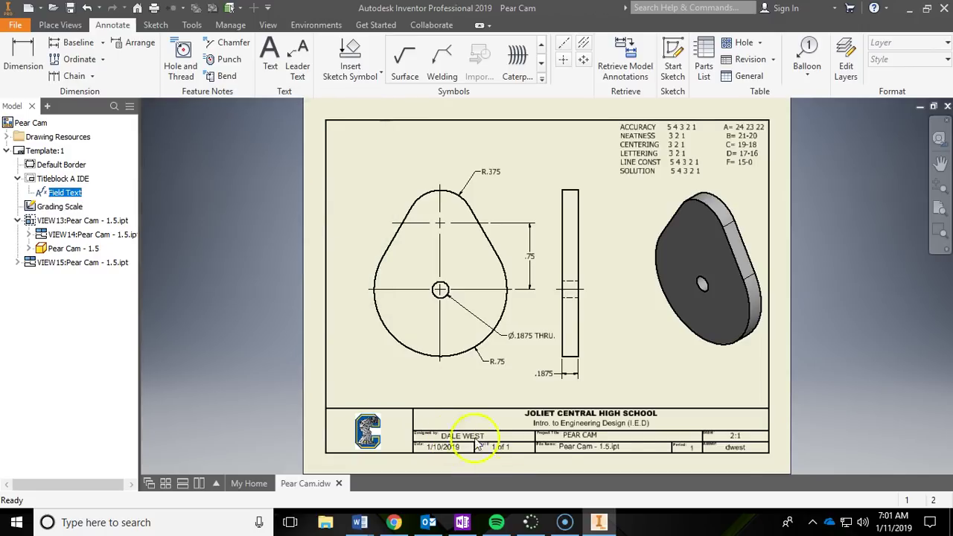
Save the Pear Cam drawing, preview the sheet and print it
{"action": "left_click", "coordinate": [71, 9]}
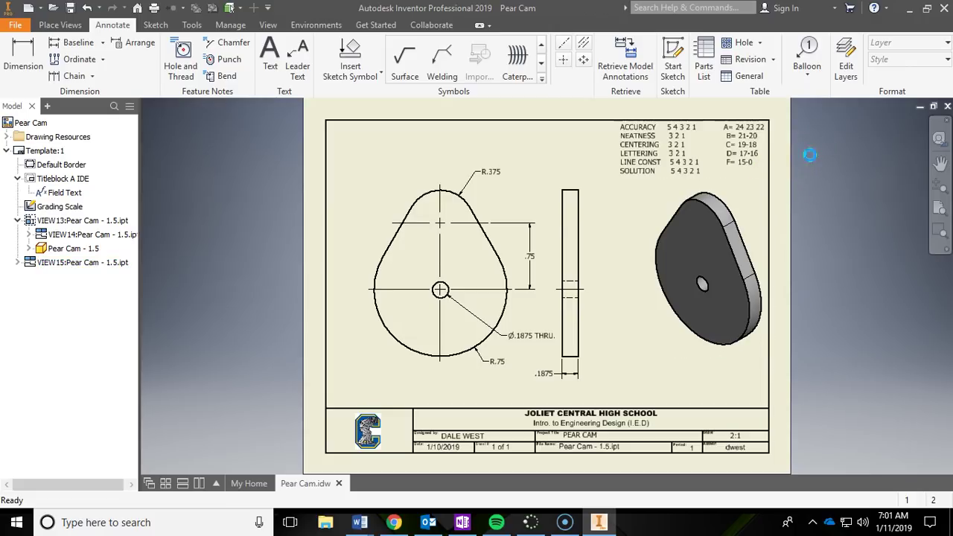
{"action": "key", "text": "ctrl+p"}
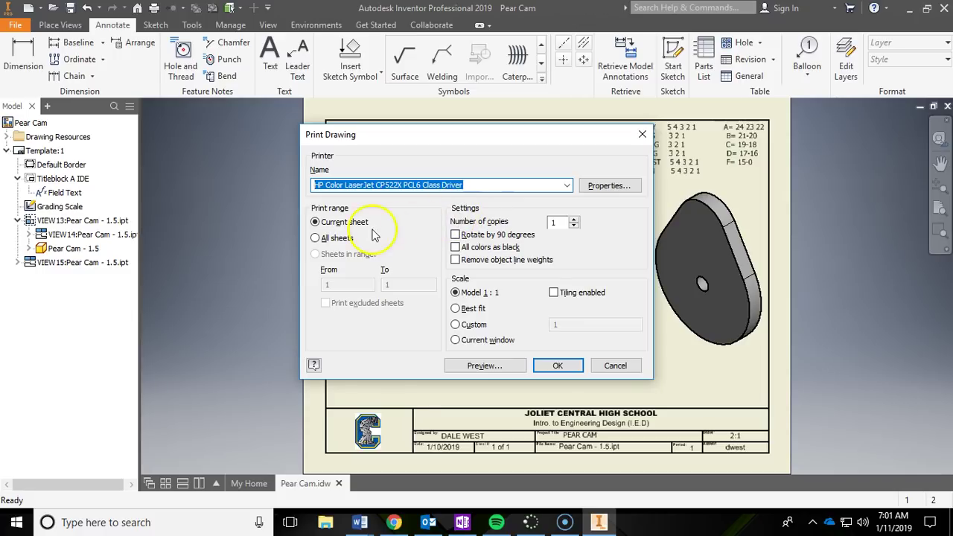
{"action": "left_click", "coordinate": [447, 365]}
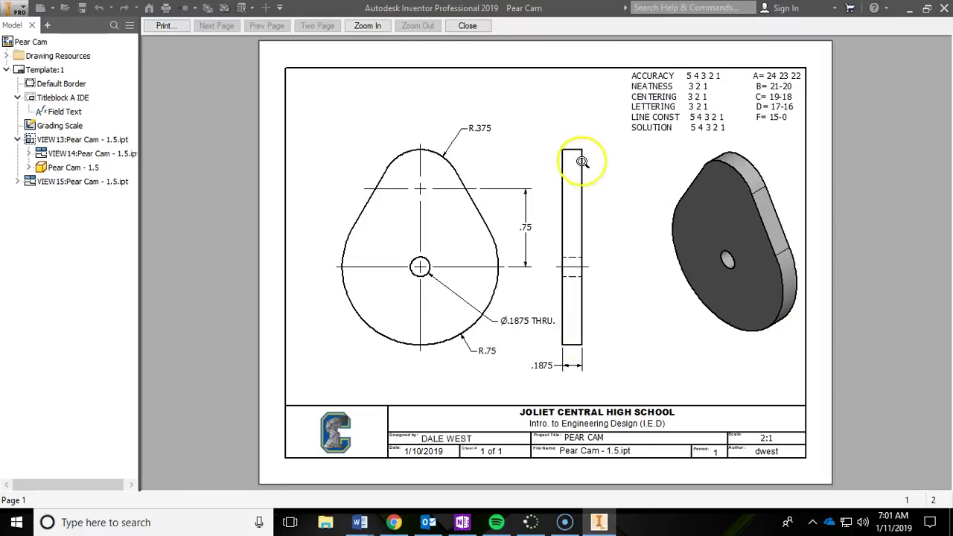
{"action": "left_click", "coordinate": [166, 26]}
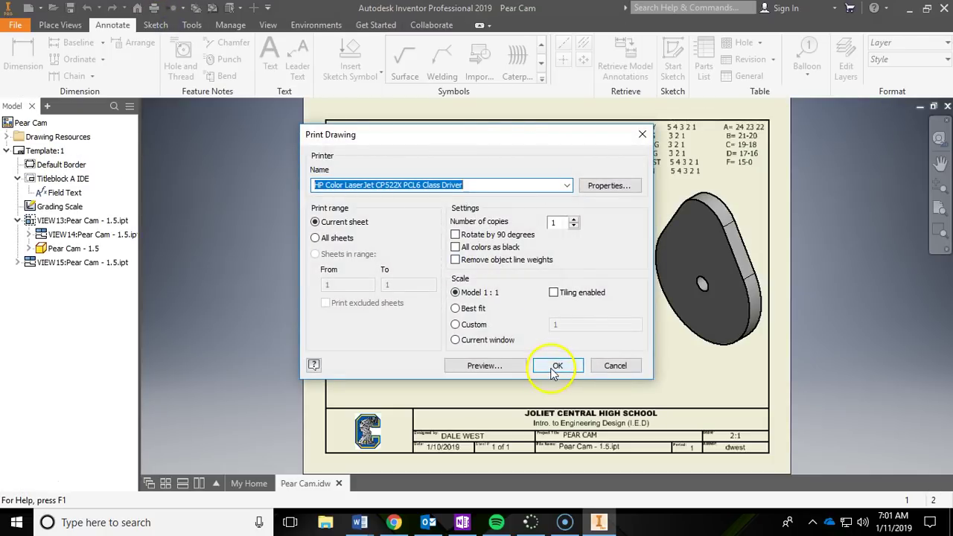
{"action": "left_click", "coordinate": [617, 366]}
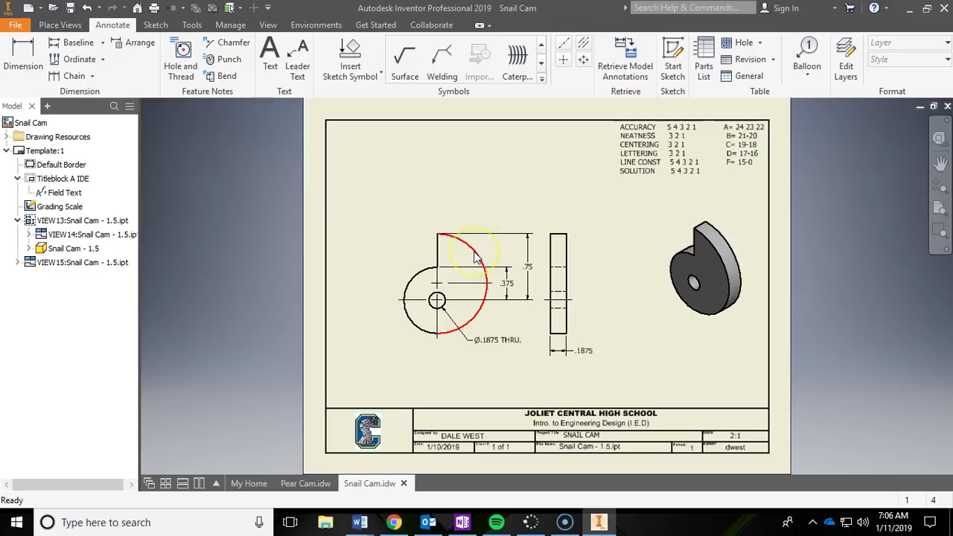
Adjust the Snail Cam center mark and .75 dimension, then show the whole Hexagon Cam sheet
{"action": "left_click", "coordinate": [439, 295]}
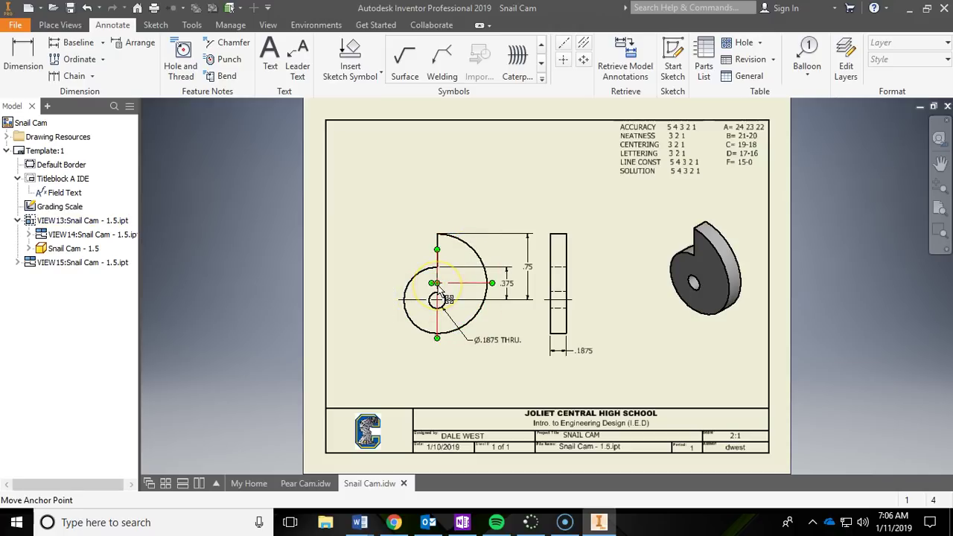
{"action": "left_click", "coordinate": [529, 272]}
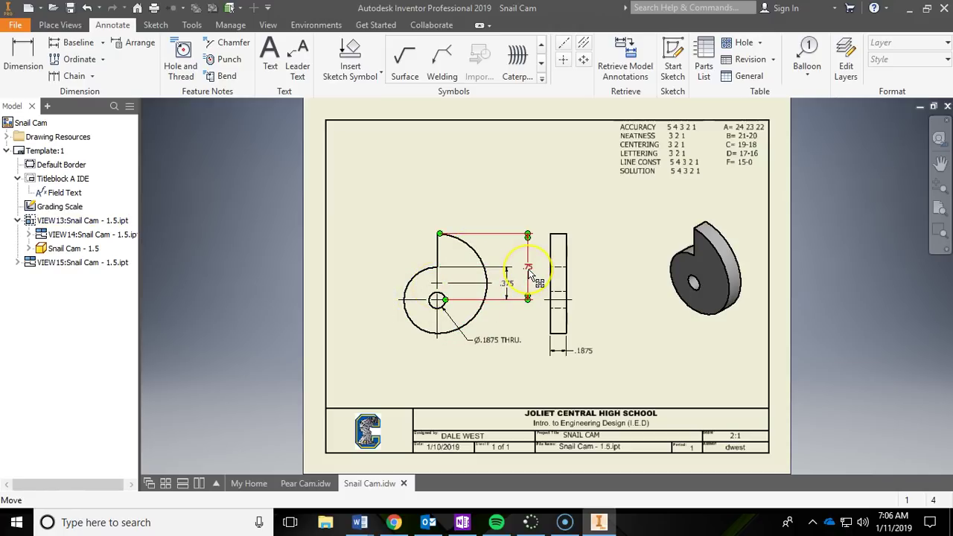
{"action": "left_click", "coordinate": [527, 312]}
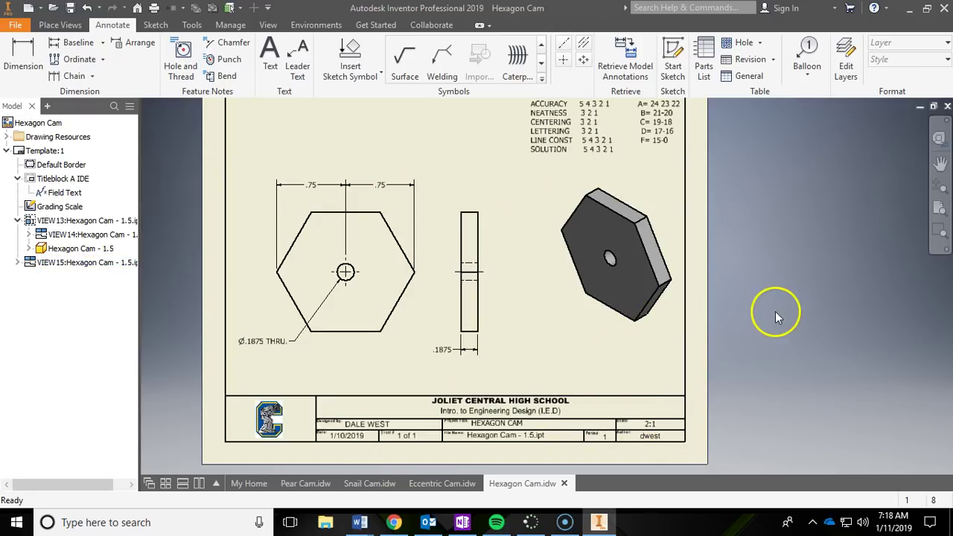
{"action": "scroll", "coordinate": [775, 311], "scroll_direction": "up", "scroll_amount": 2}
{"action": "middle_click_drag", "start_coordinate": [766, 310], "coordinate": [691, 310]}
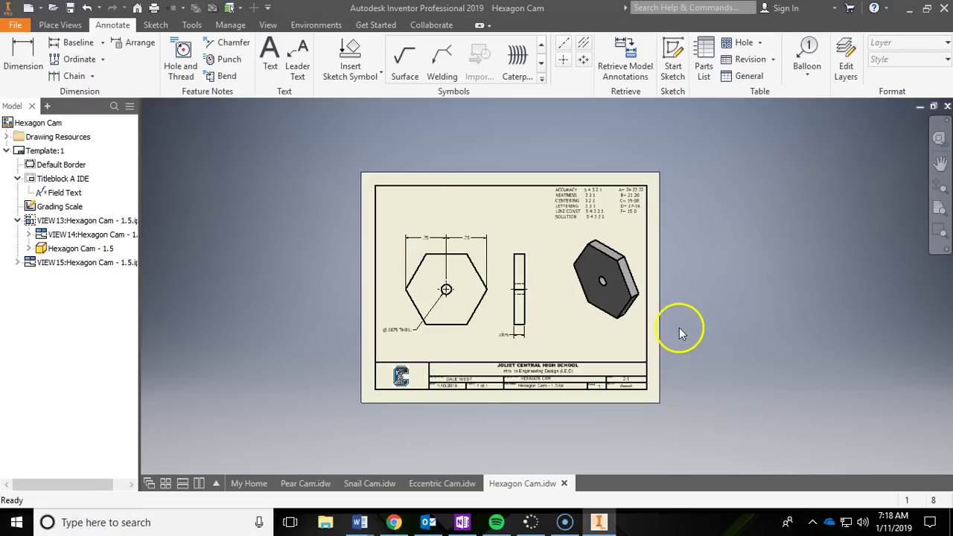